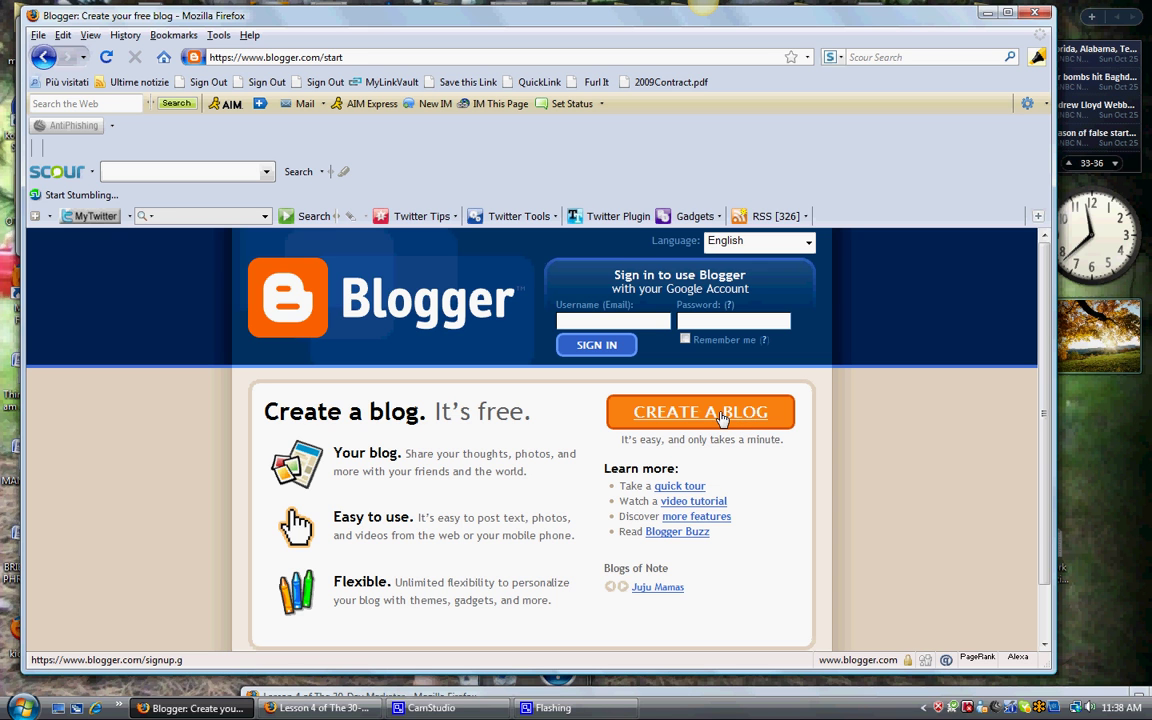
Step: Start creating a new blog and fill in the account e-mail address from autocomplete
click(721, 417)
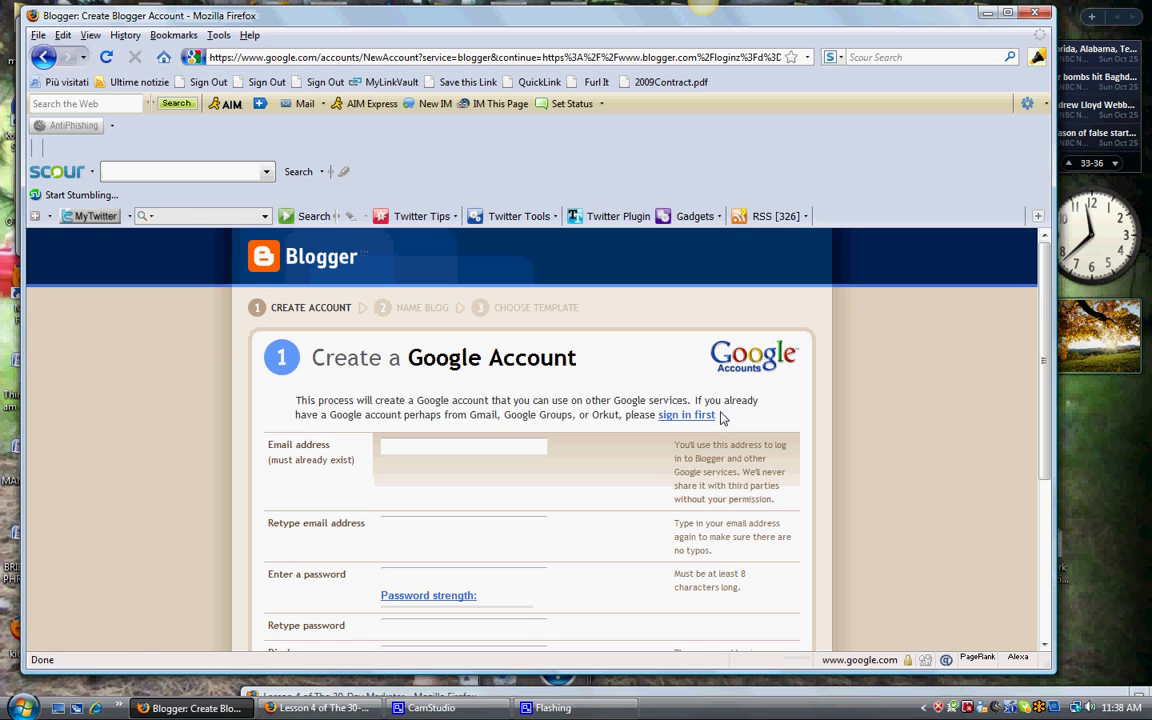
click(502, 446)
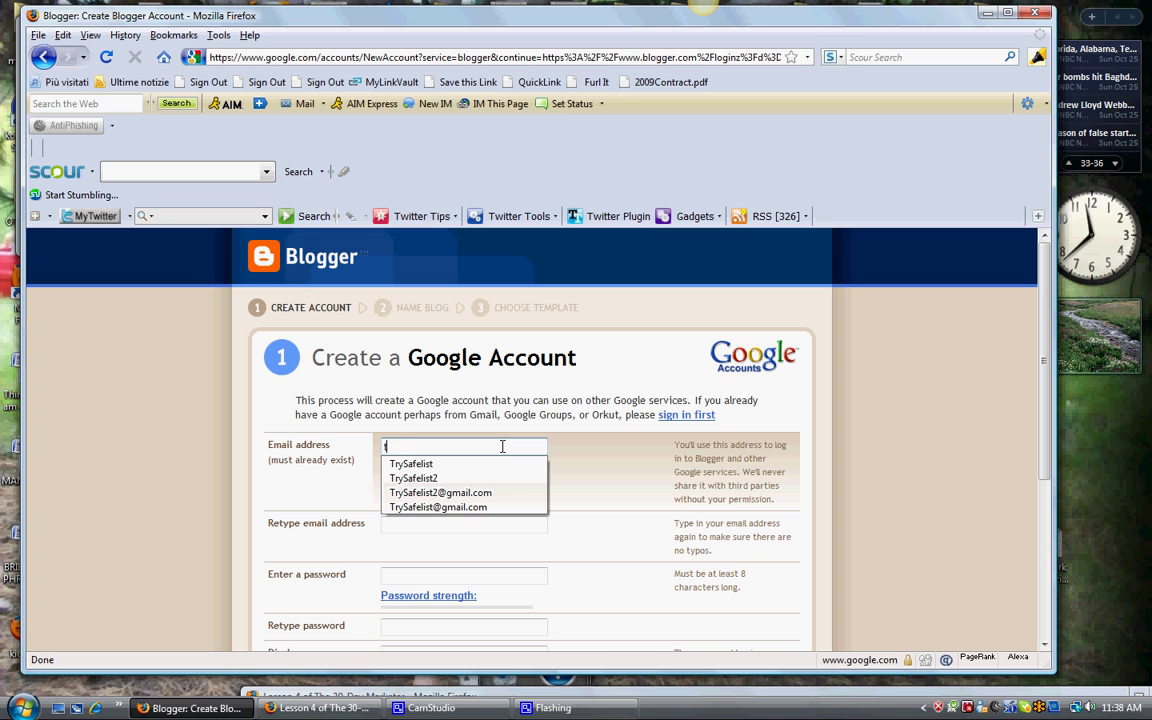
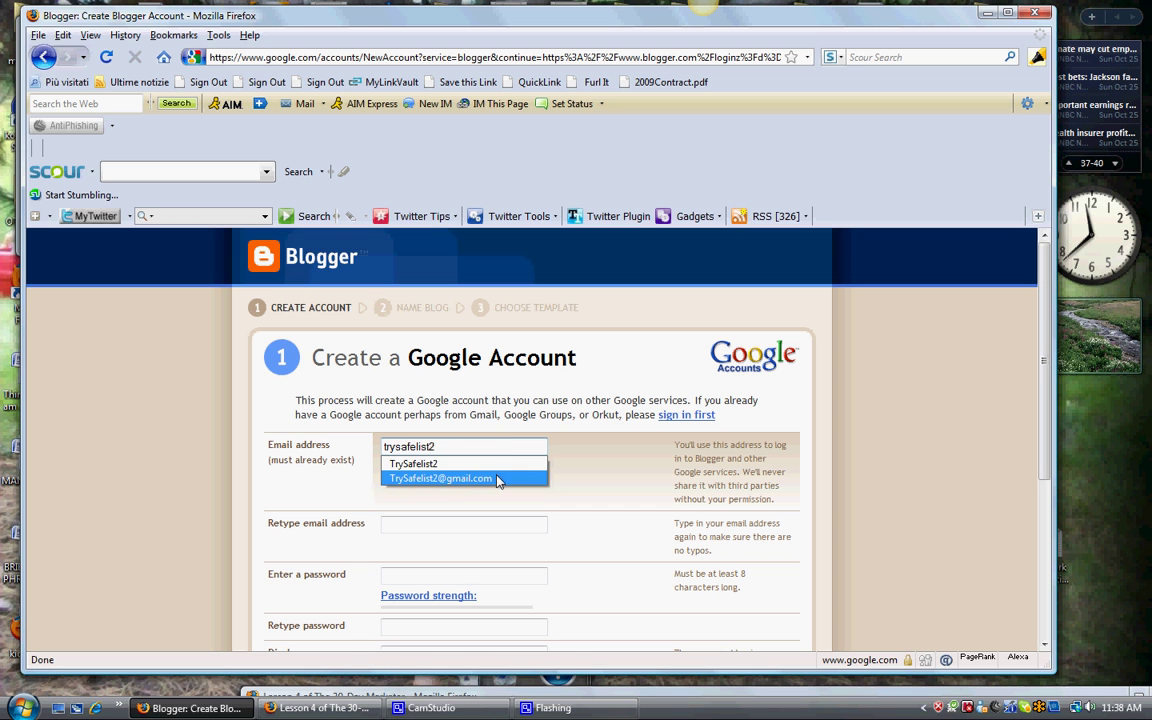
click(446, 478)
Step: Retype the e-mail address to confirm it and enter a strong password
click(450, 524)
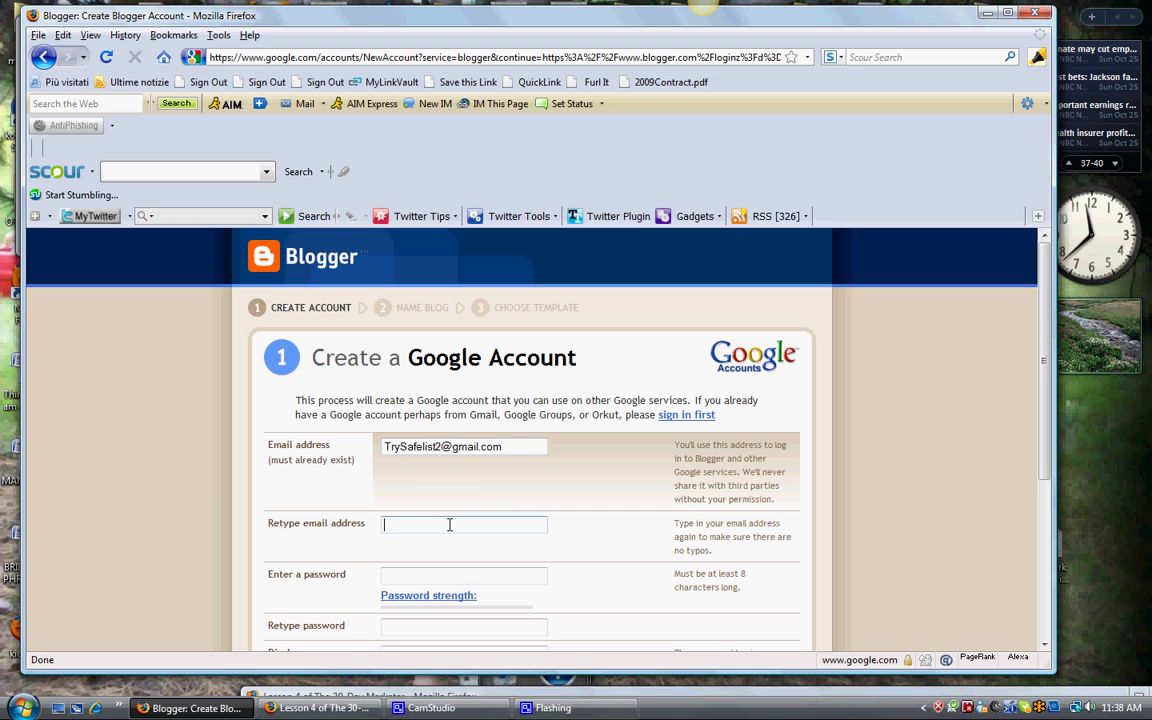
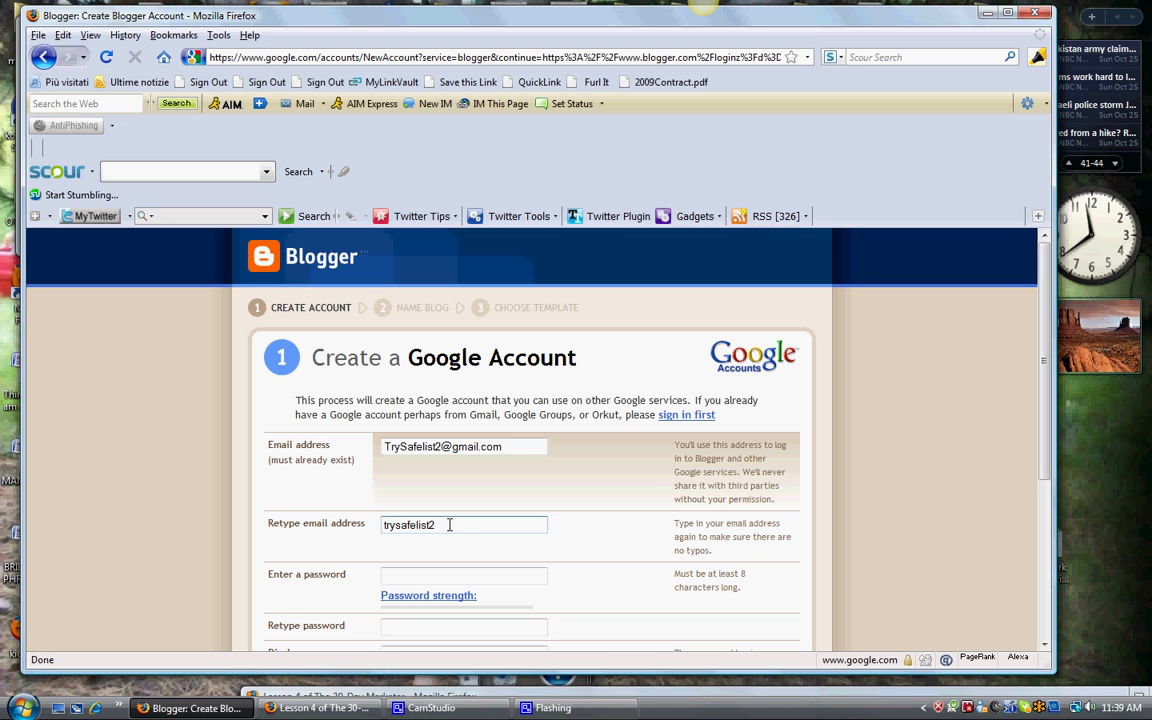
click(526, 575)
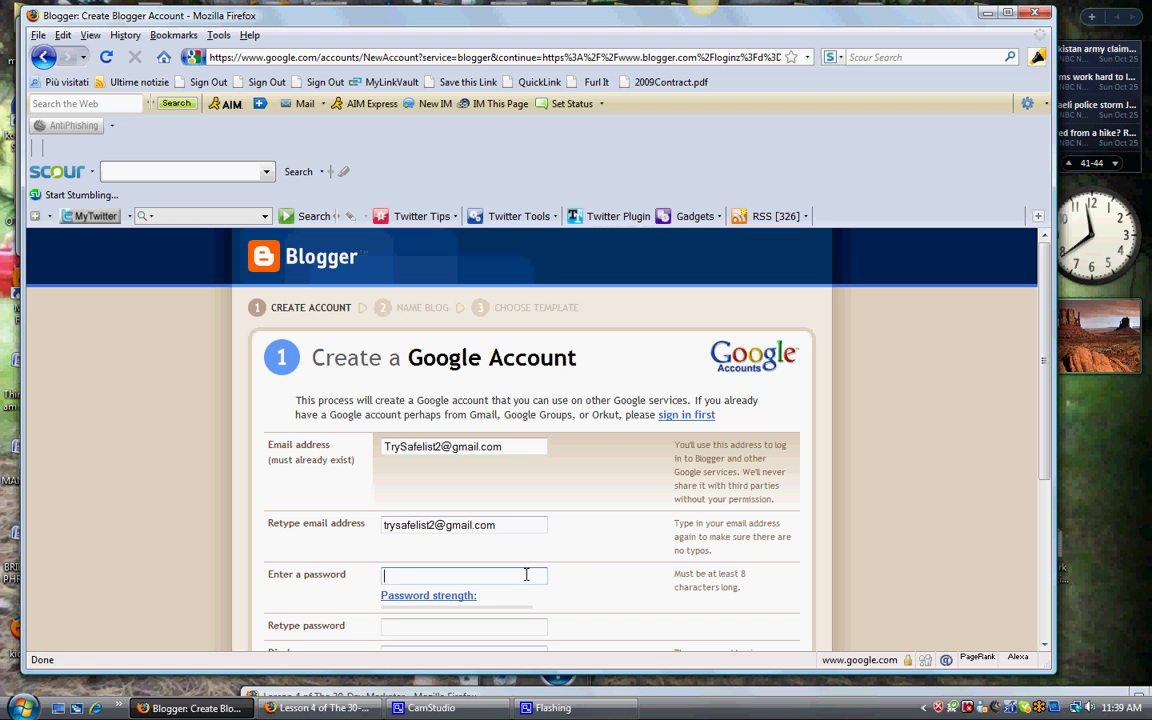
text(********)
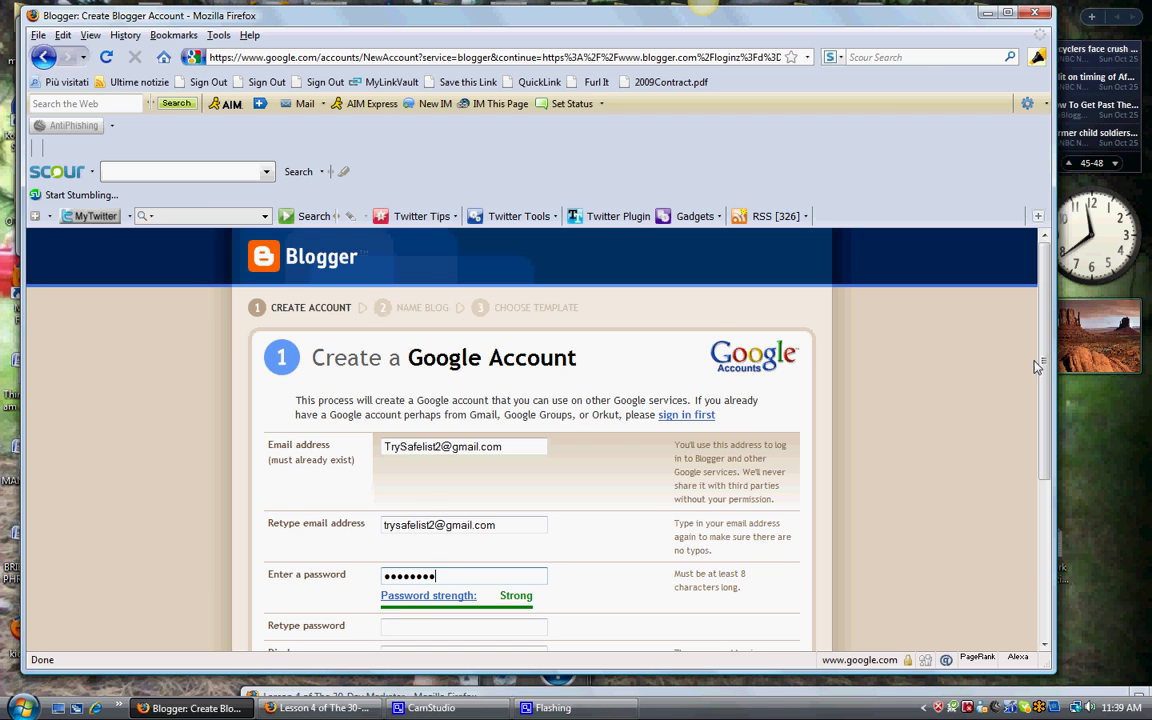
Step: Retype the account password in the confirmation field
scroll(1036, 367, down, 3)
click(455, 455)
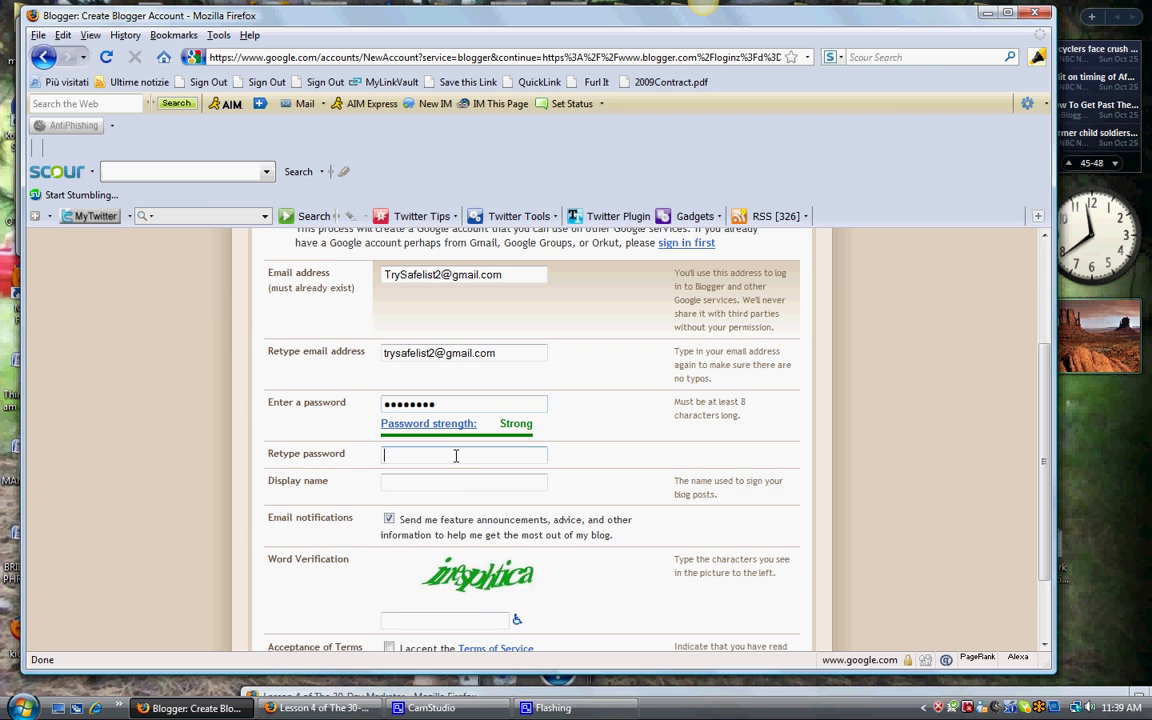
text(*******)
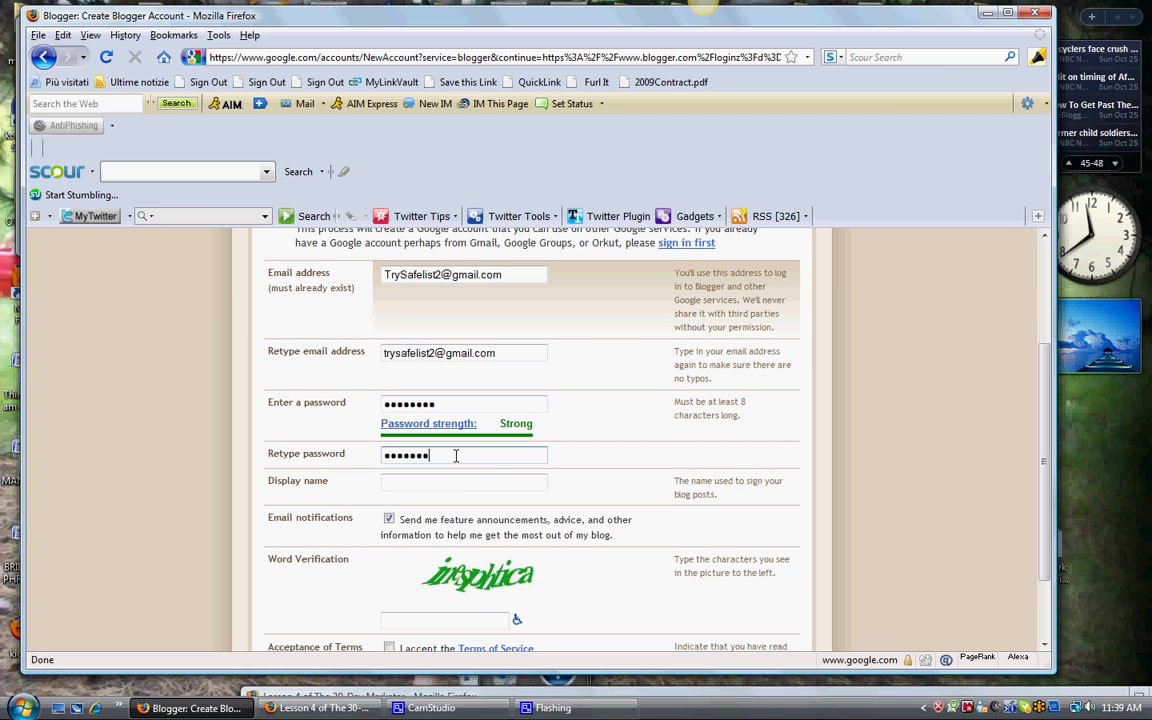
text(*)
Step: Set the display name to 'Best Home Businesses', correcting the typo
click(461, 485)
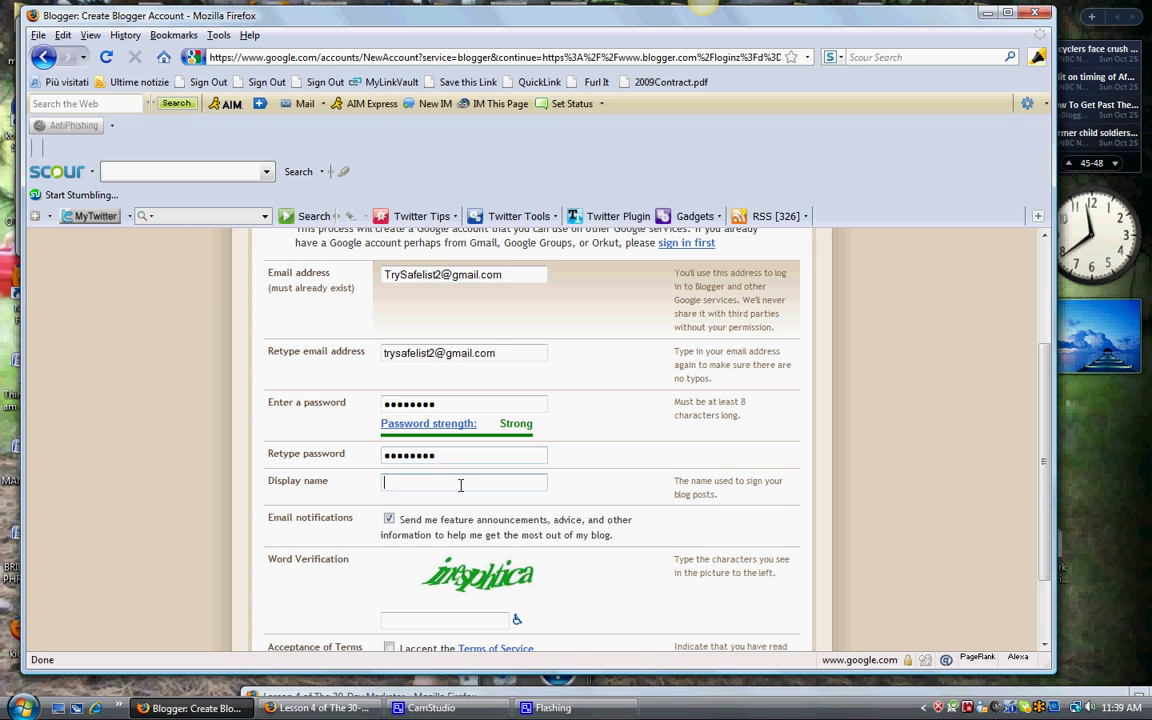
text(Best Home b)
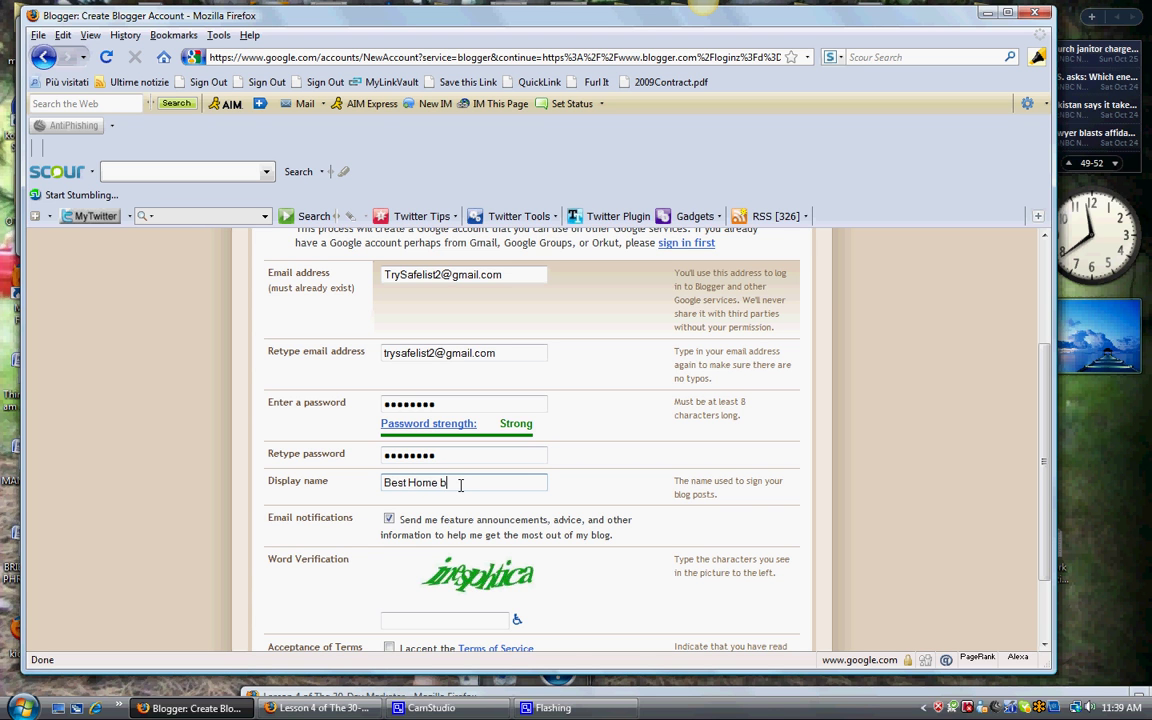
text(uil)
key(BackSpace)
key(BackSpace)
key(BackSpace)
key(BackSpace)
text(Businesses)
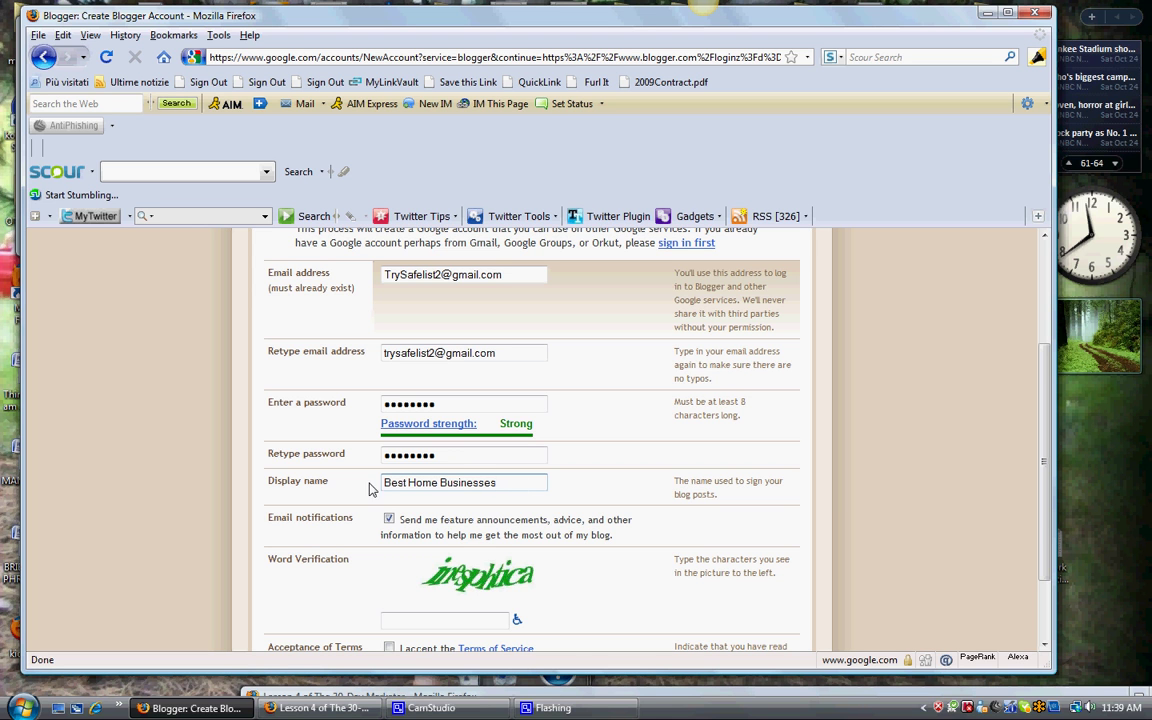
drag(1040, 463, 1049, 540)
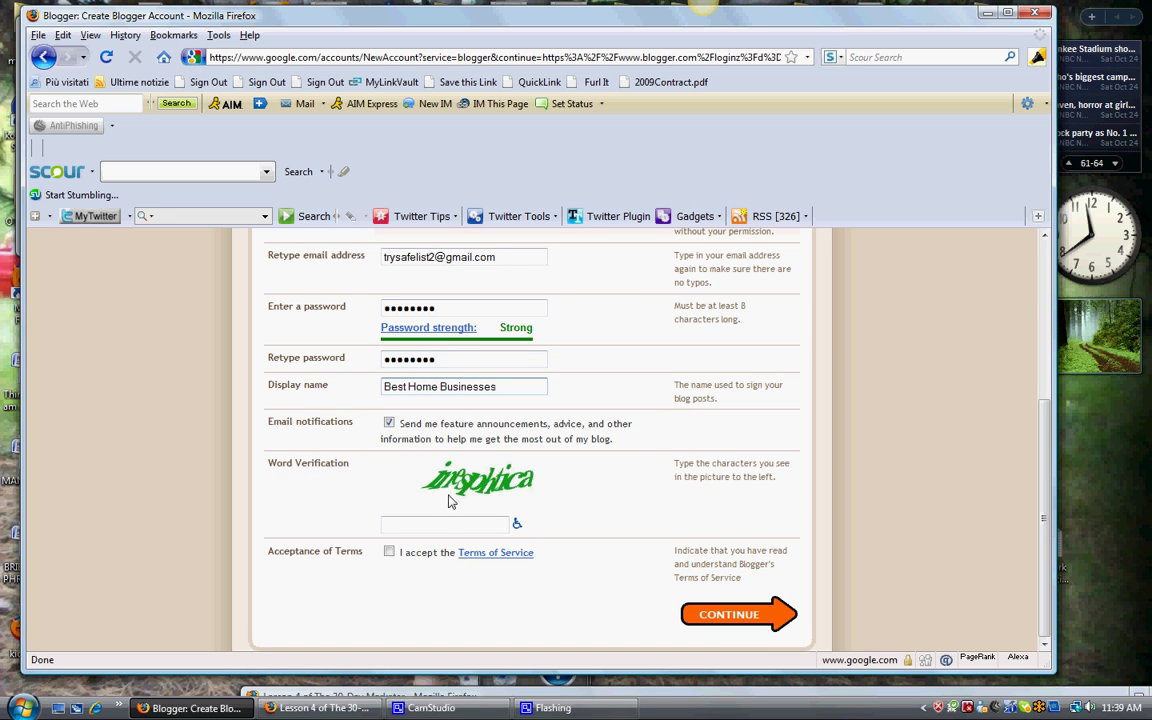
Step: Enter the word verification characters, accept the Terms of Service, and submit the signup form
click(443, 527)
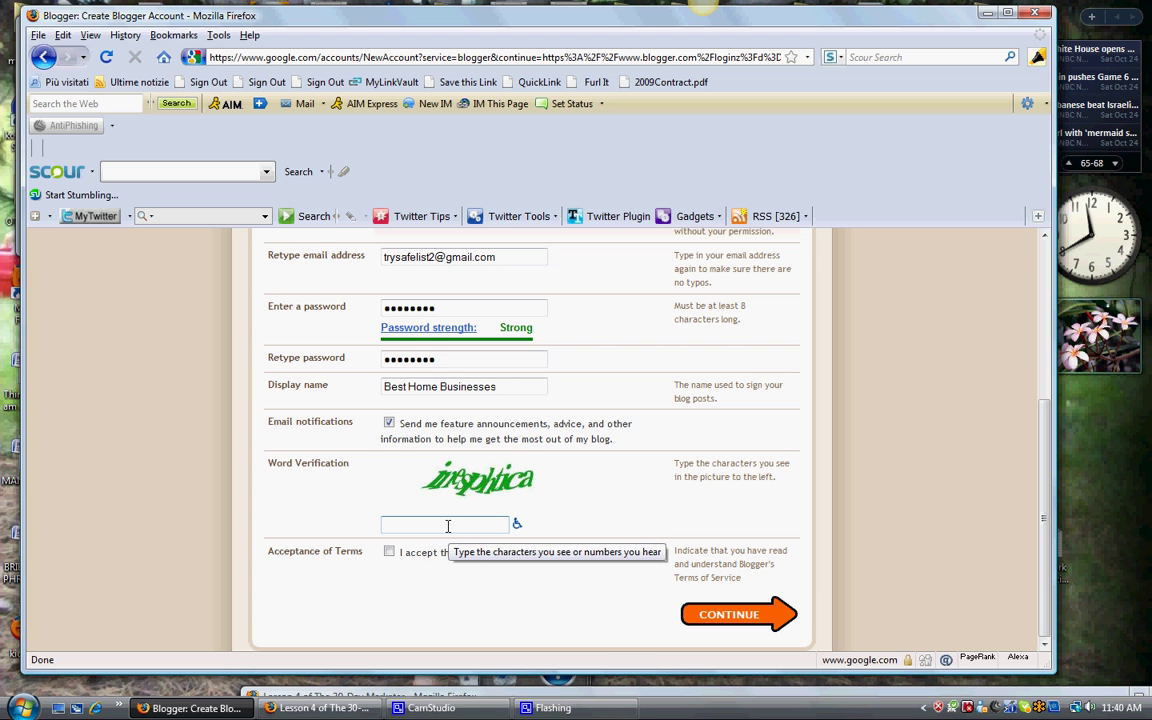
double_click(447, 526)
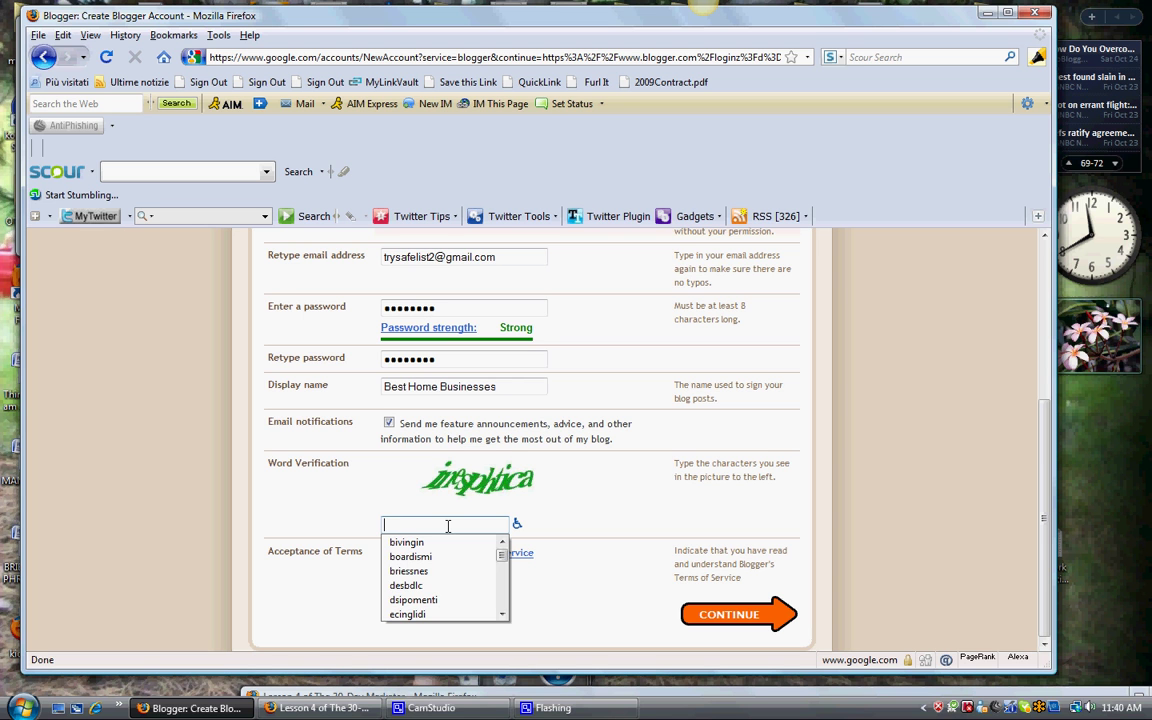
text(inesph)
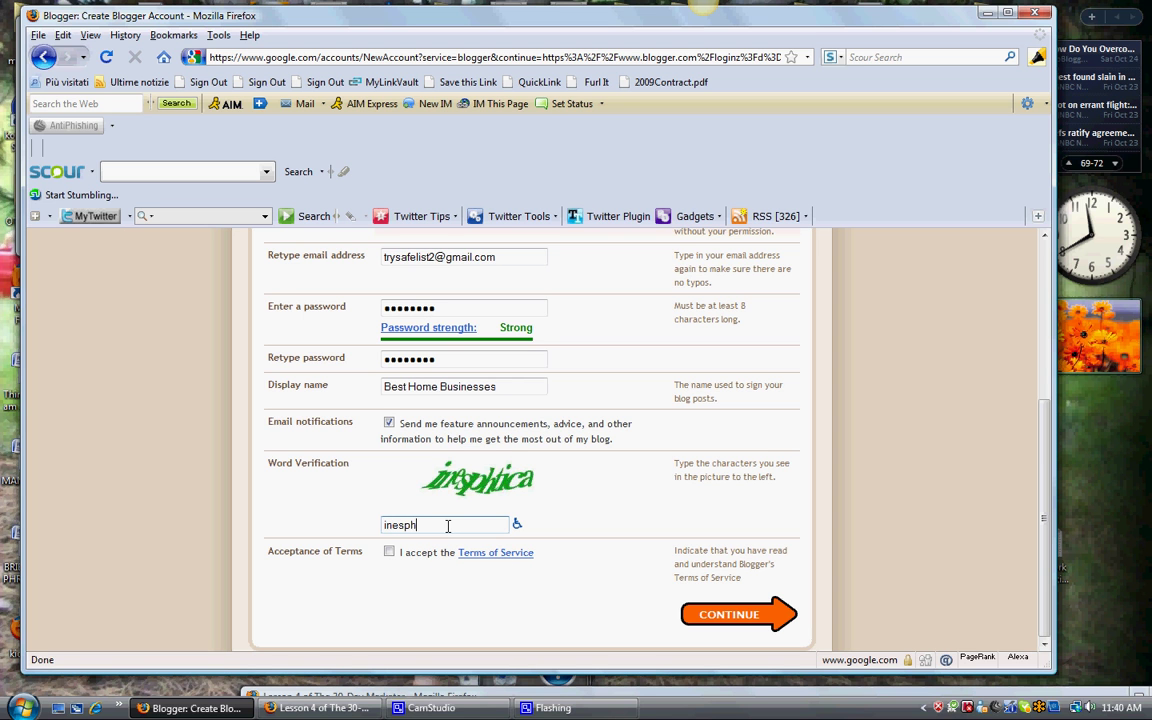
text(tica)
click(390, 552)
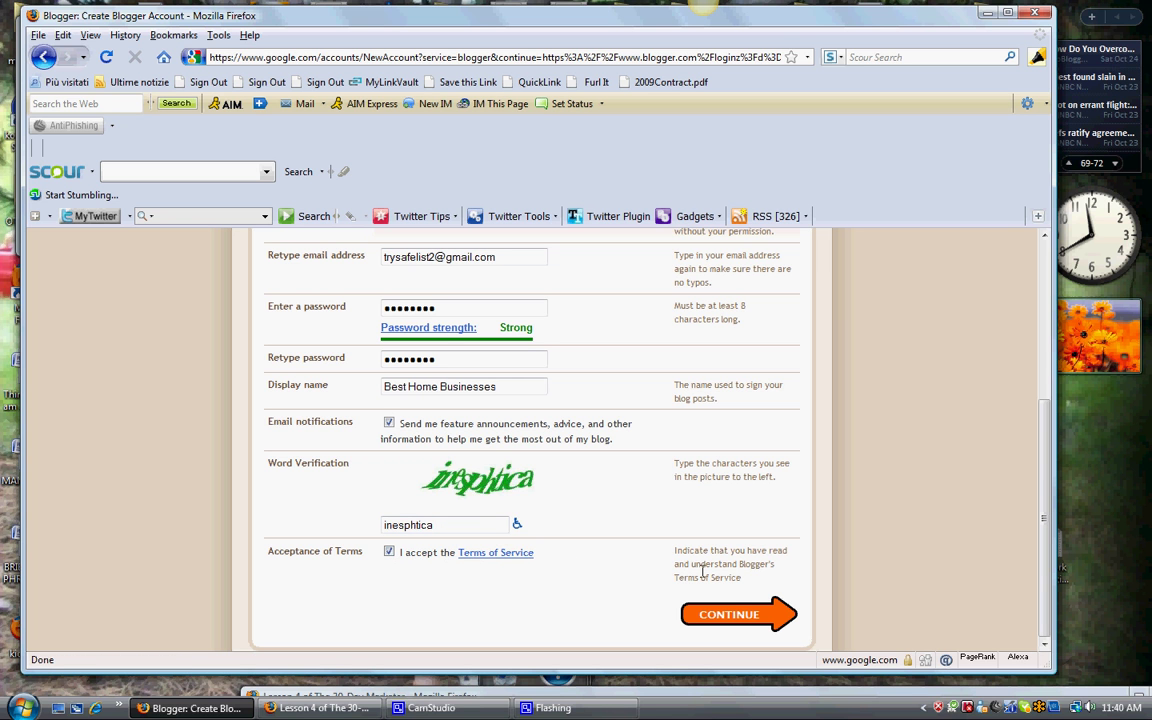
click(752, 616)
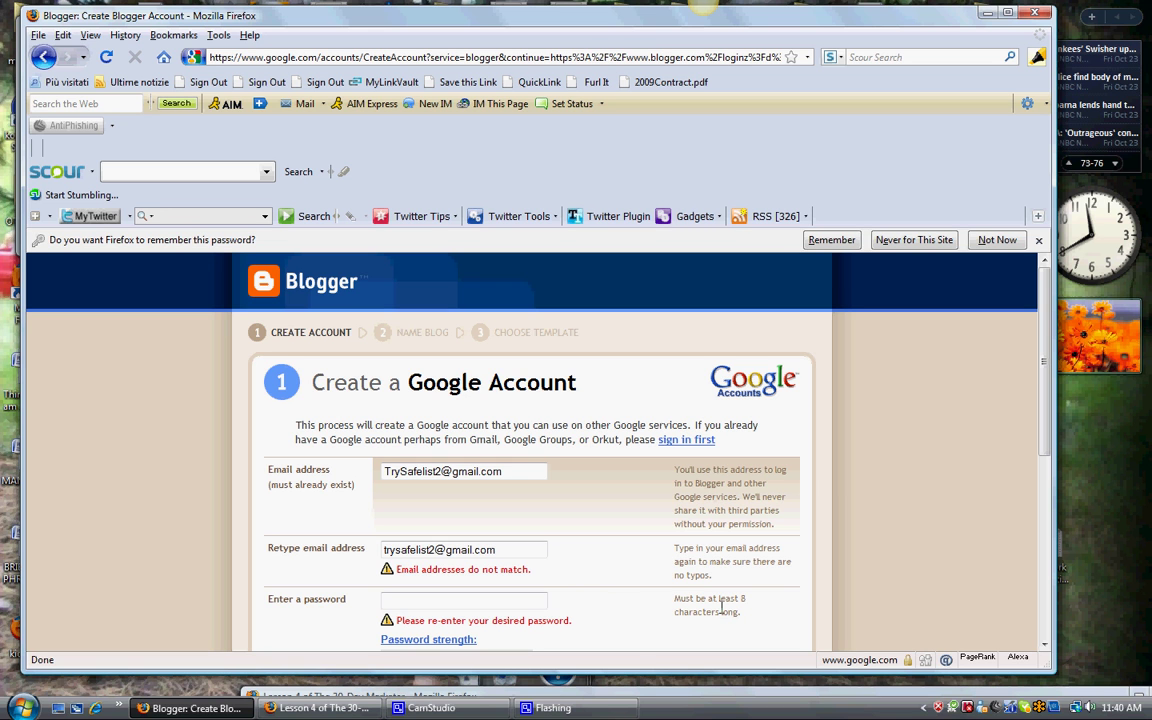
Step: Fix the capitalization of the confirmation e-mail so it matches the original address
click(428, 597)
click(385, 550)
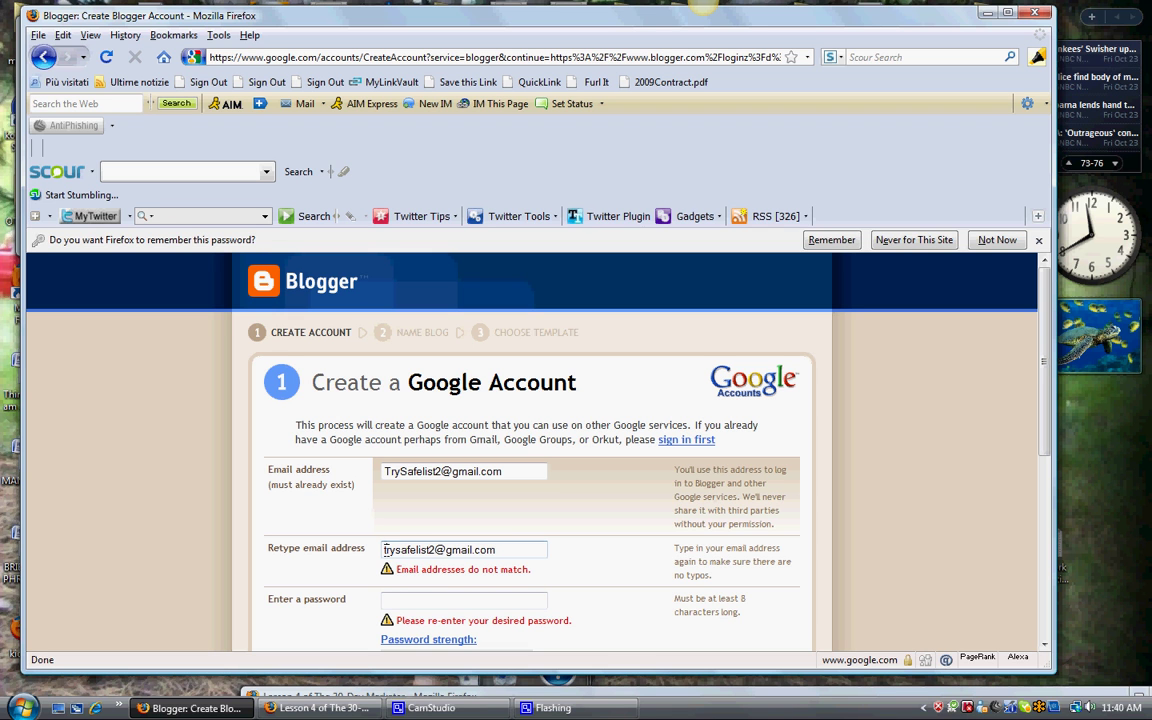
key(Delete)
text(T)
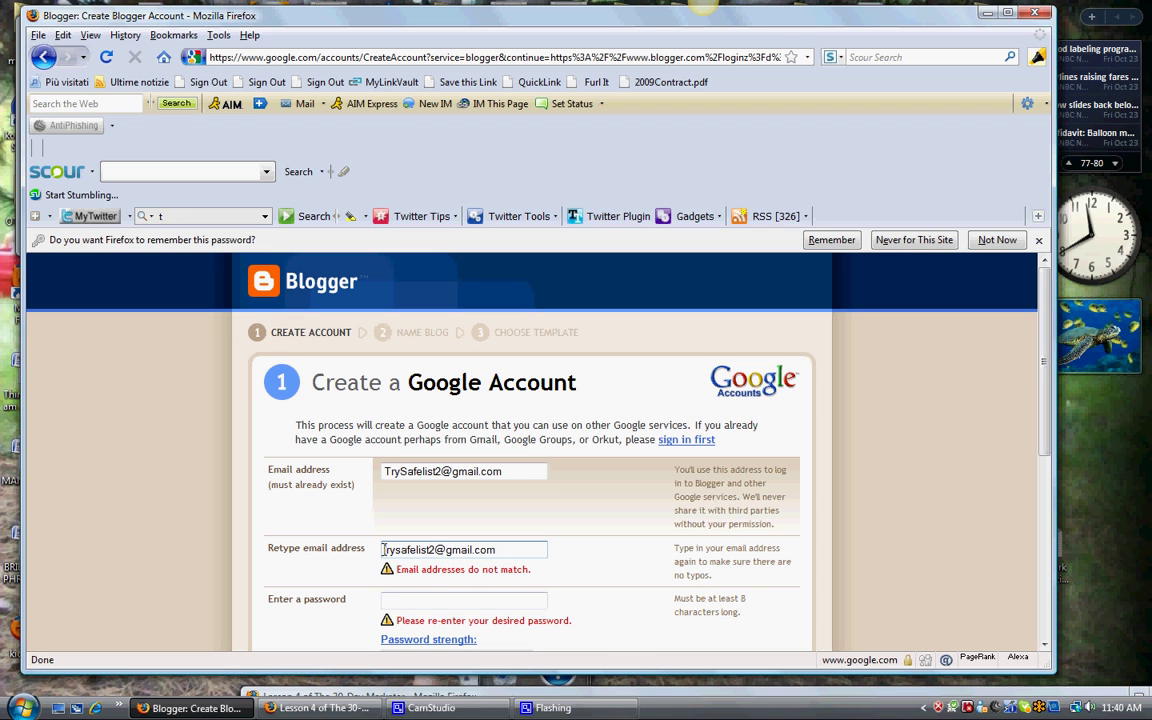
text(T)
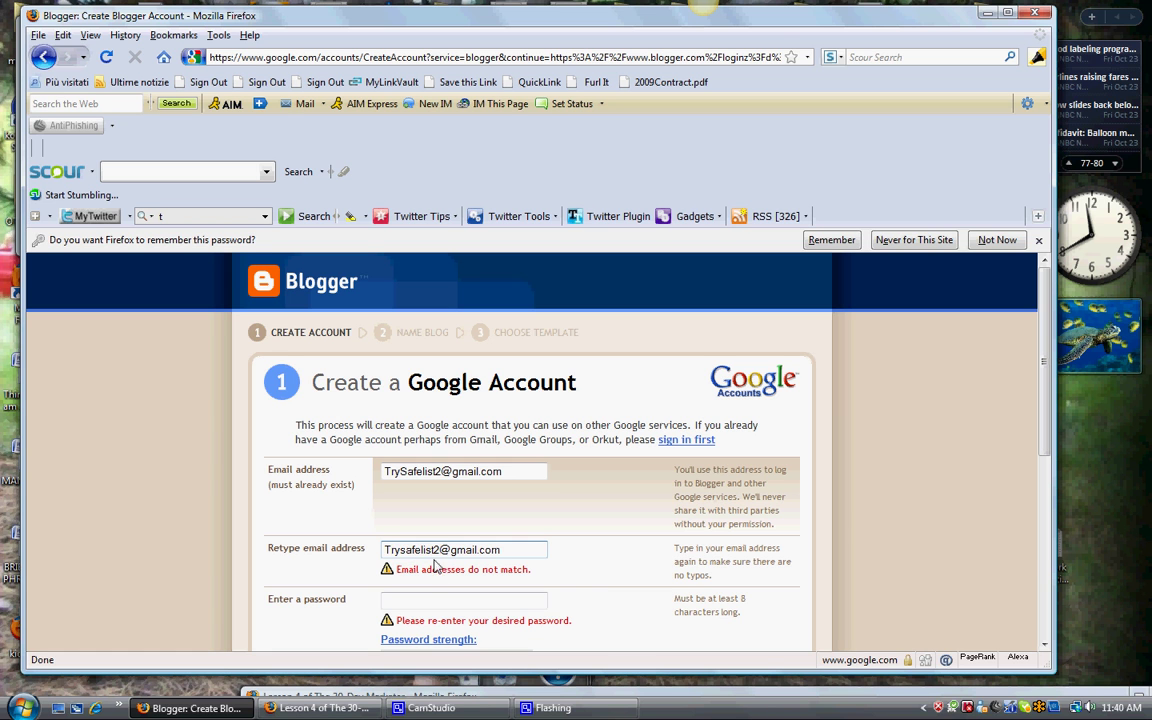
click(401, 550)
key(Delete)
text(S)
click(404, 550)
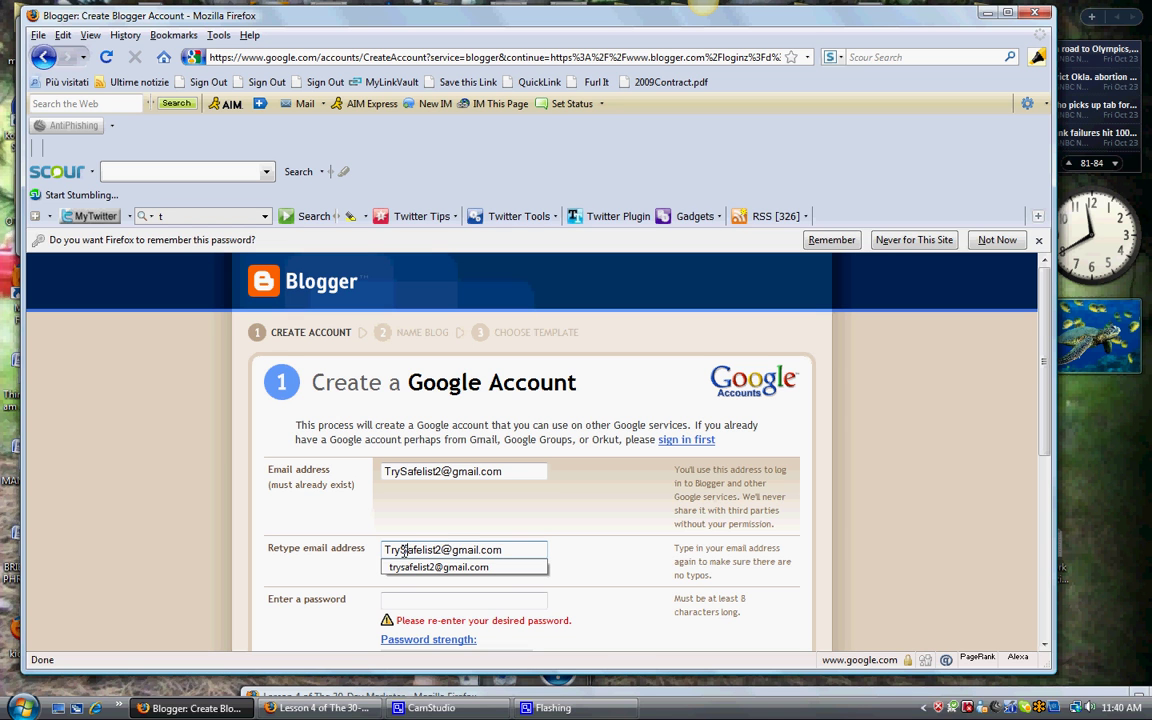
drag(504, 471, 332, 470)
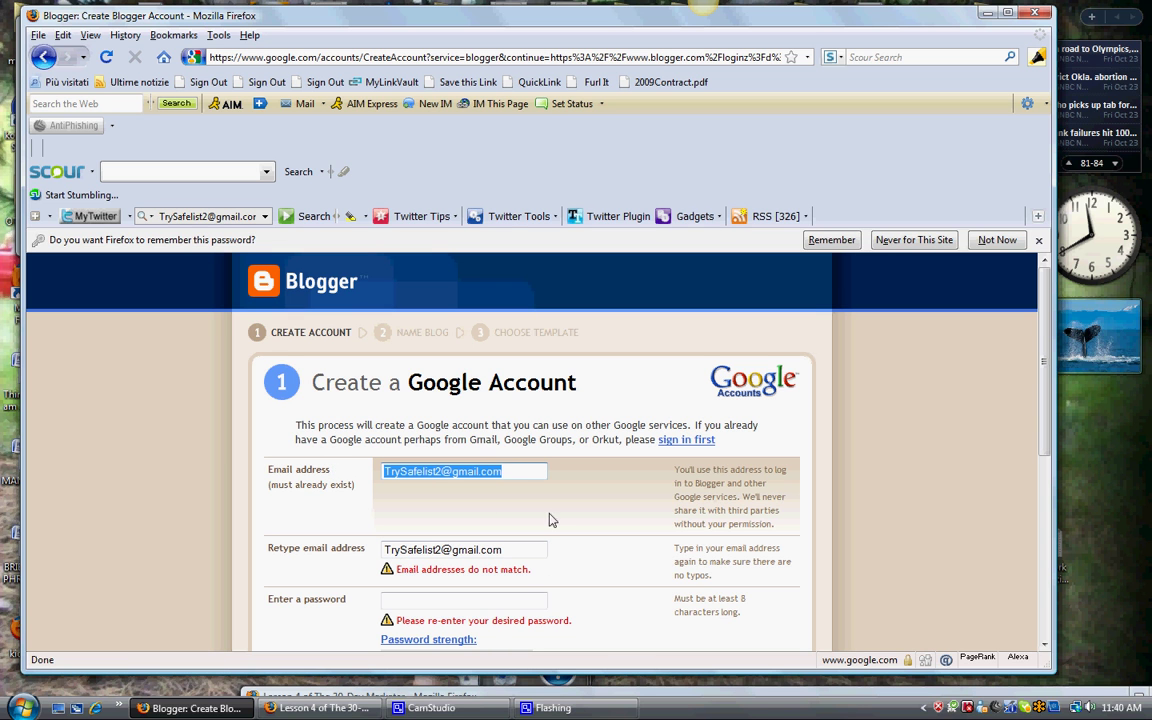
drag(535, 549, 353, 547)
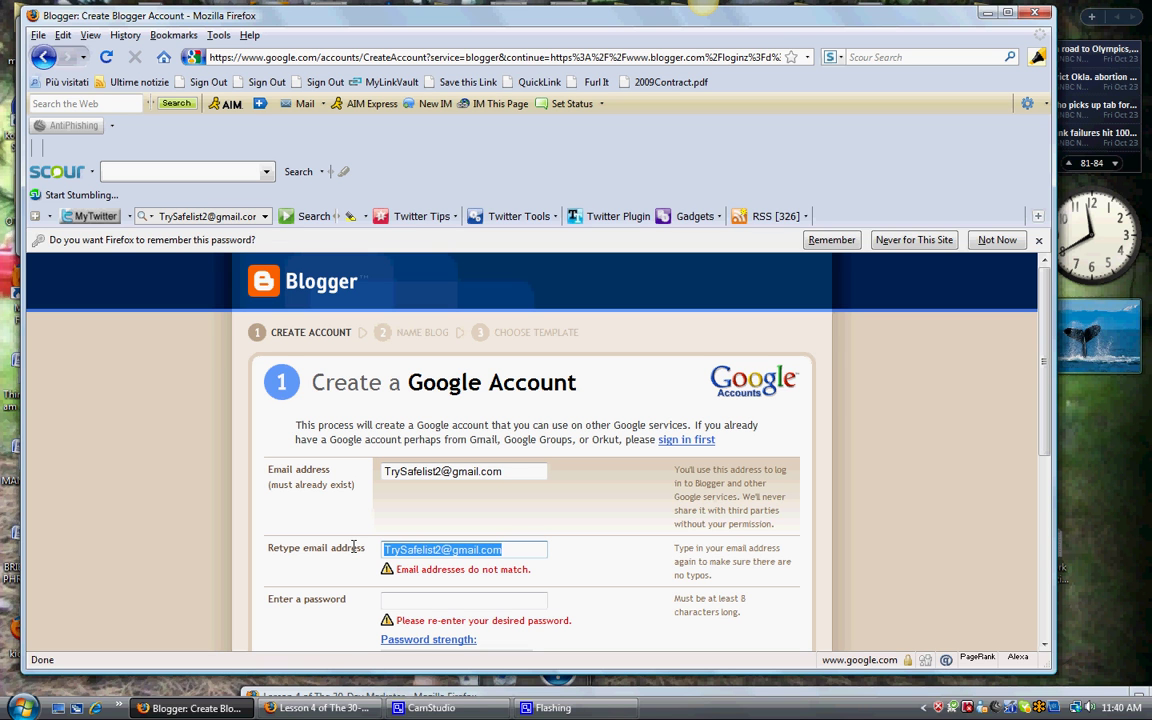
click(350, 548)
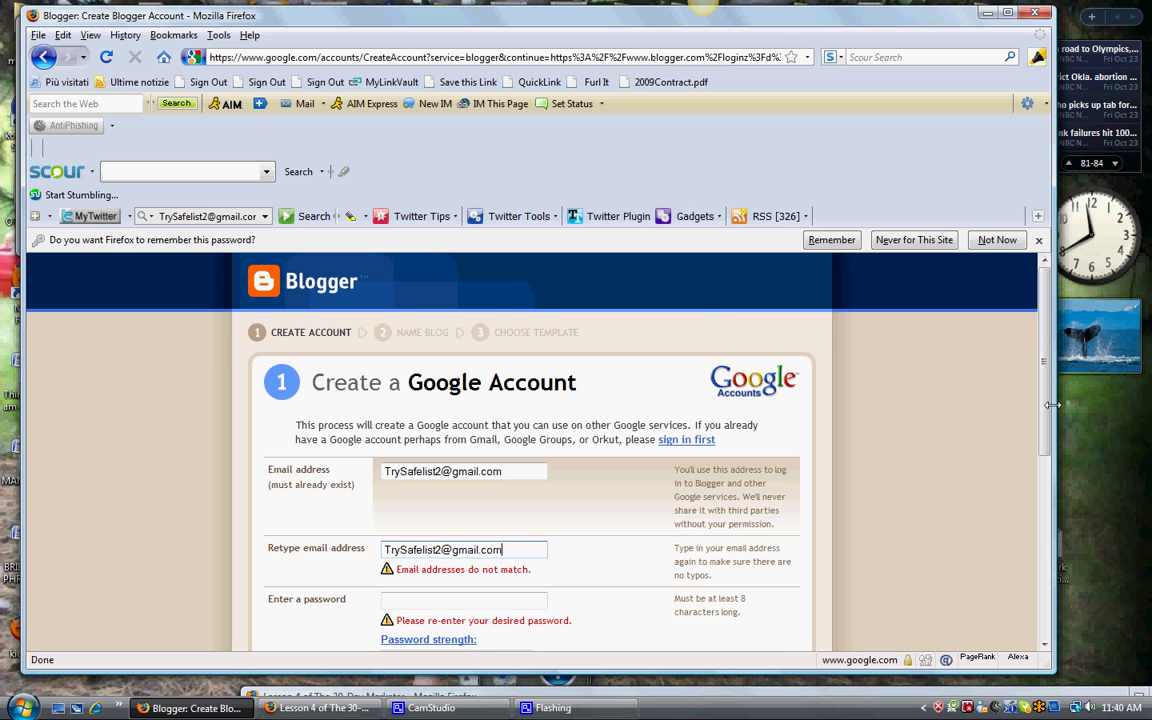
Step: Re-enter the account password and retype it in the confirmation field
drag(1042, 414, 1040, 488)
click(461, 449)
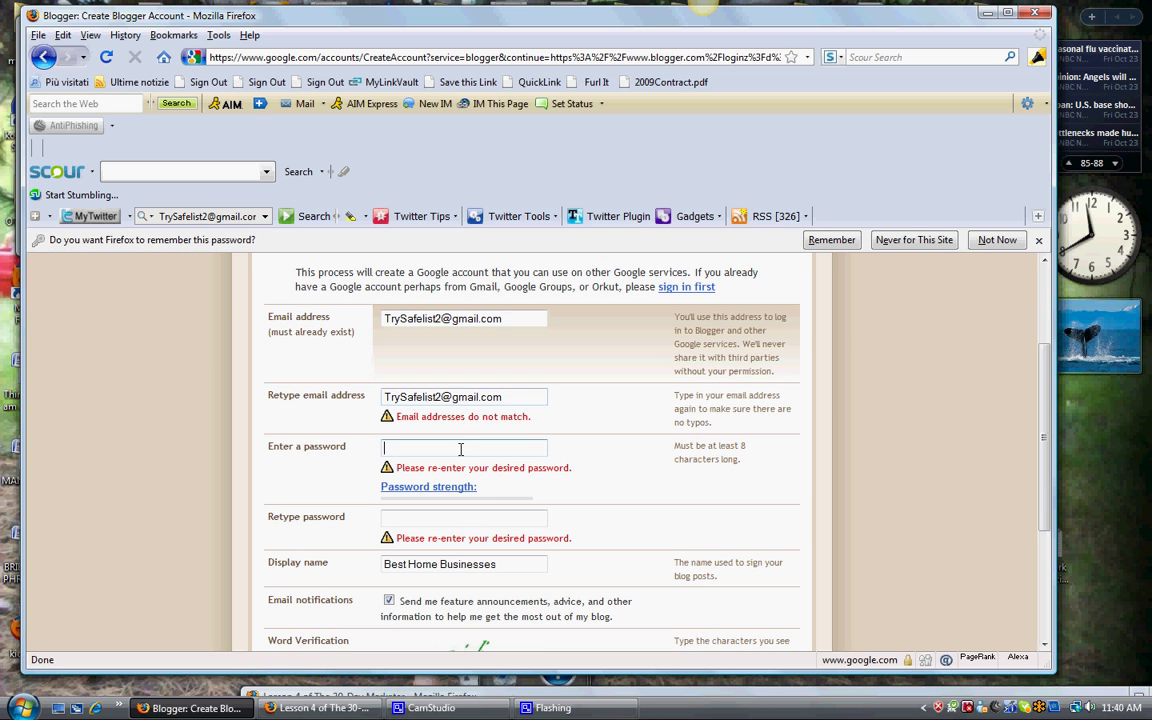
text(p*******)
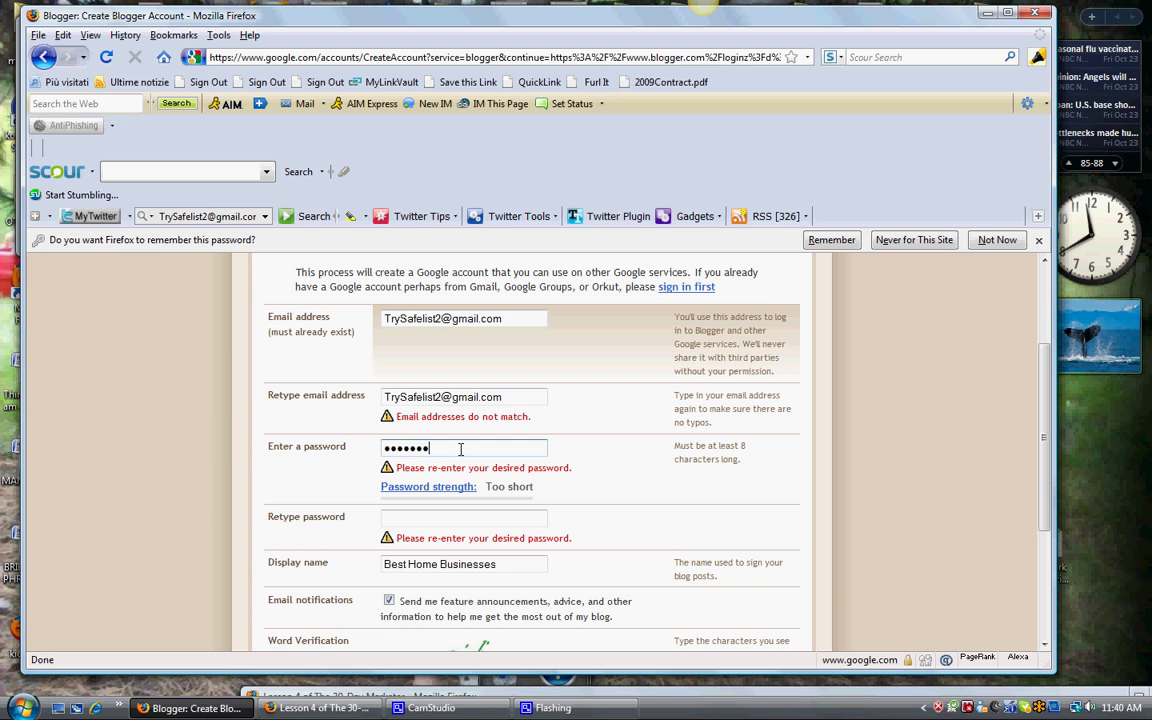
click(454, 520)
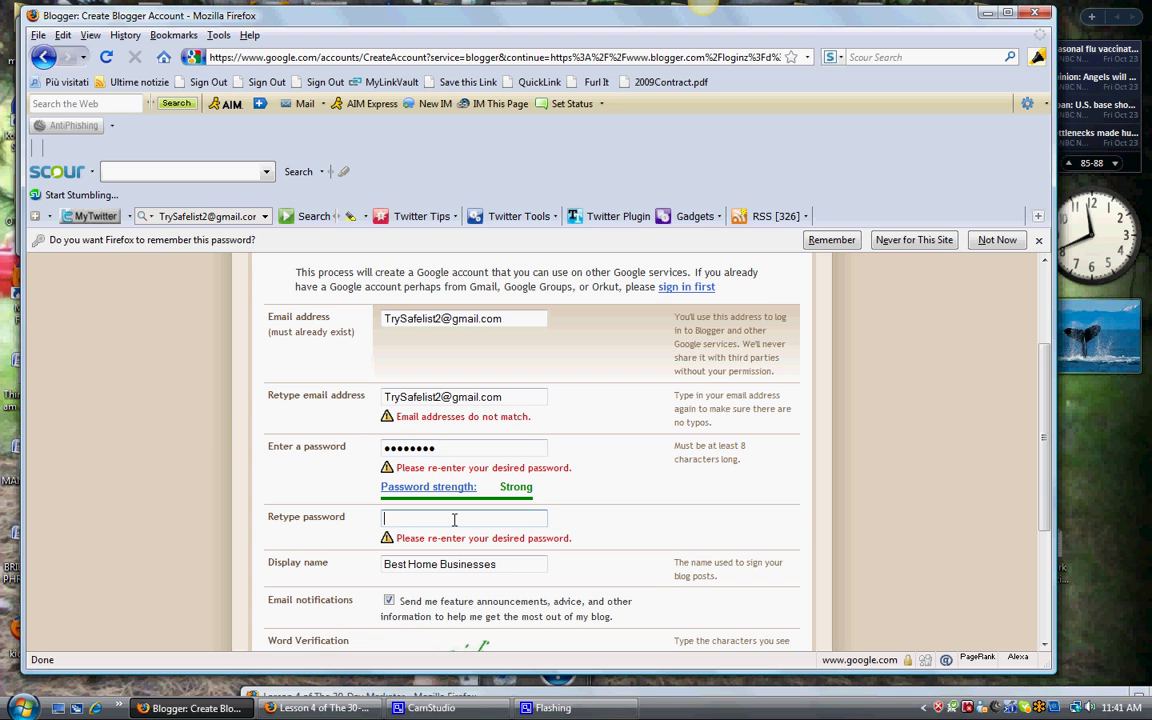
text(********)
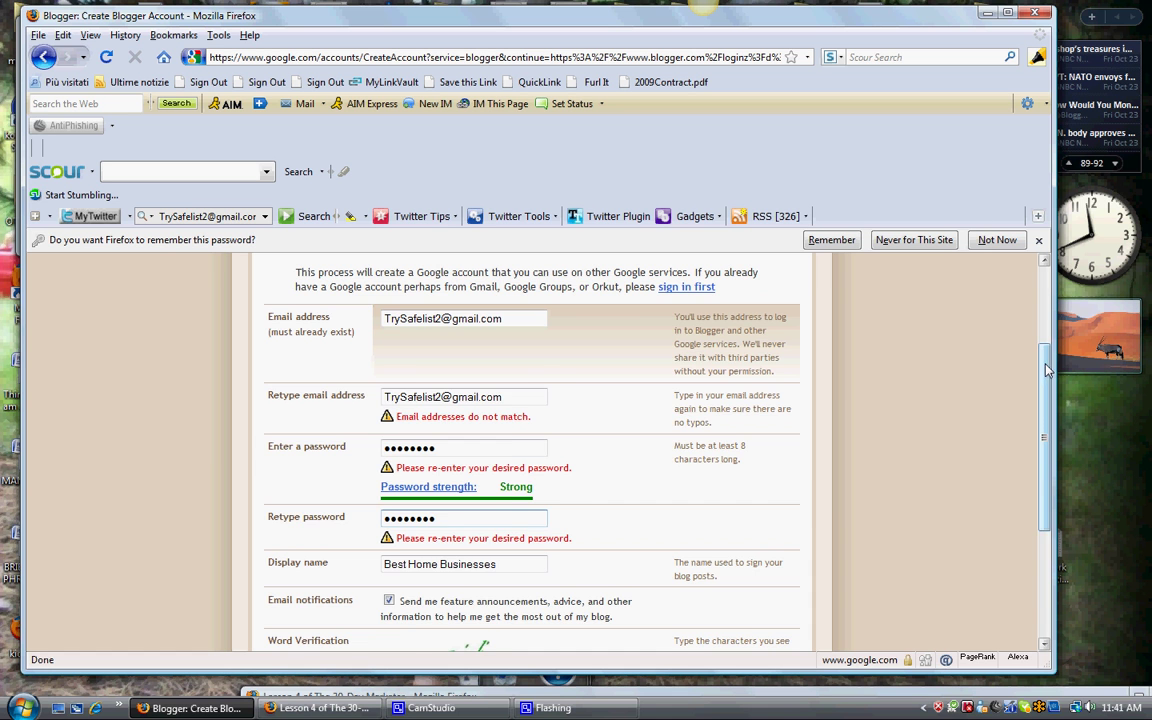
Step: Type the characters from the captcha image into the Word Verification box
scroll(1043, 413, down, 1)
scroll(1043, 413, down, 3)
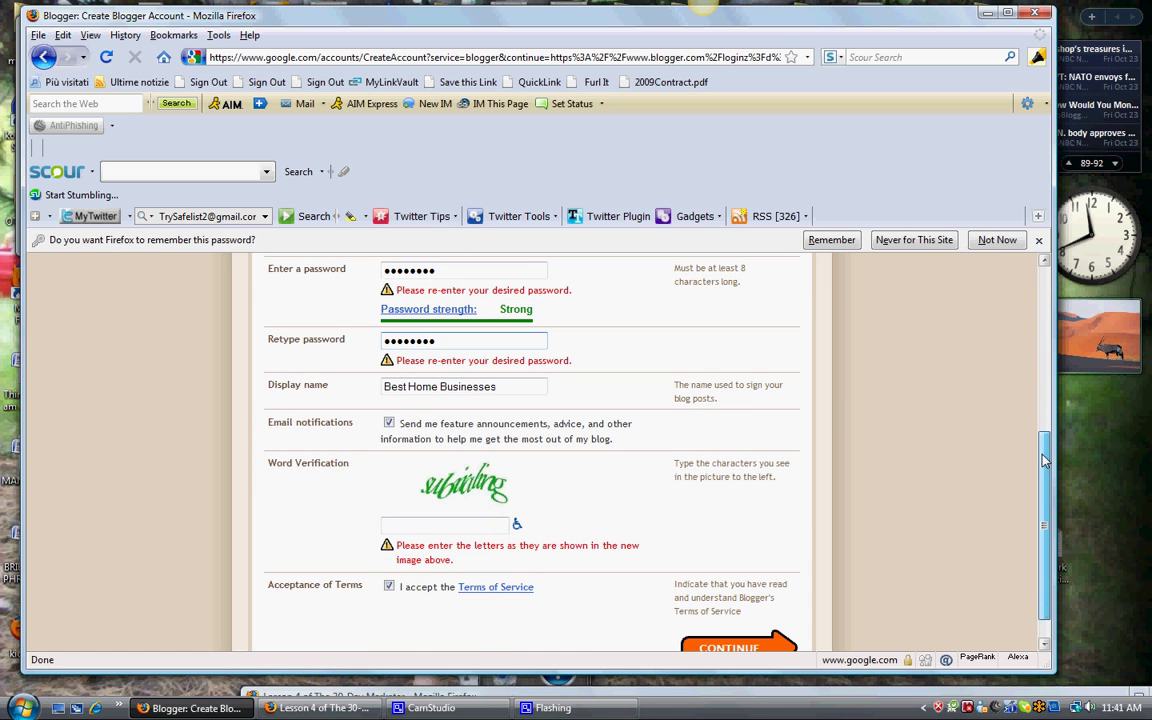
click(424, 519)
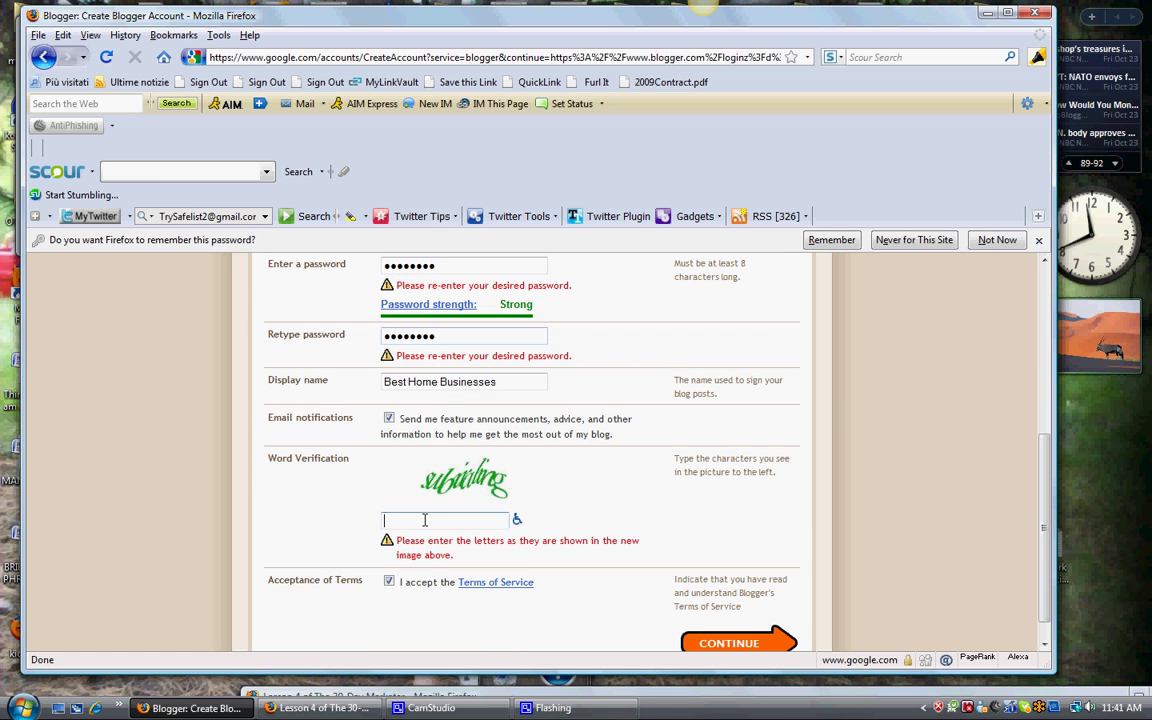
text(sub)
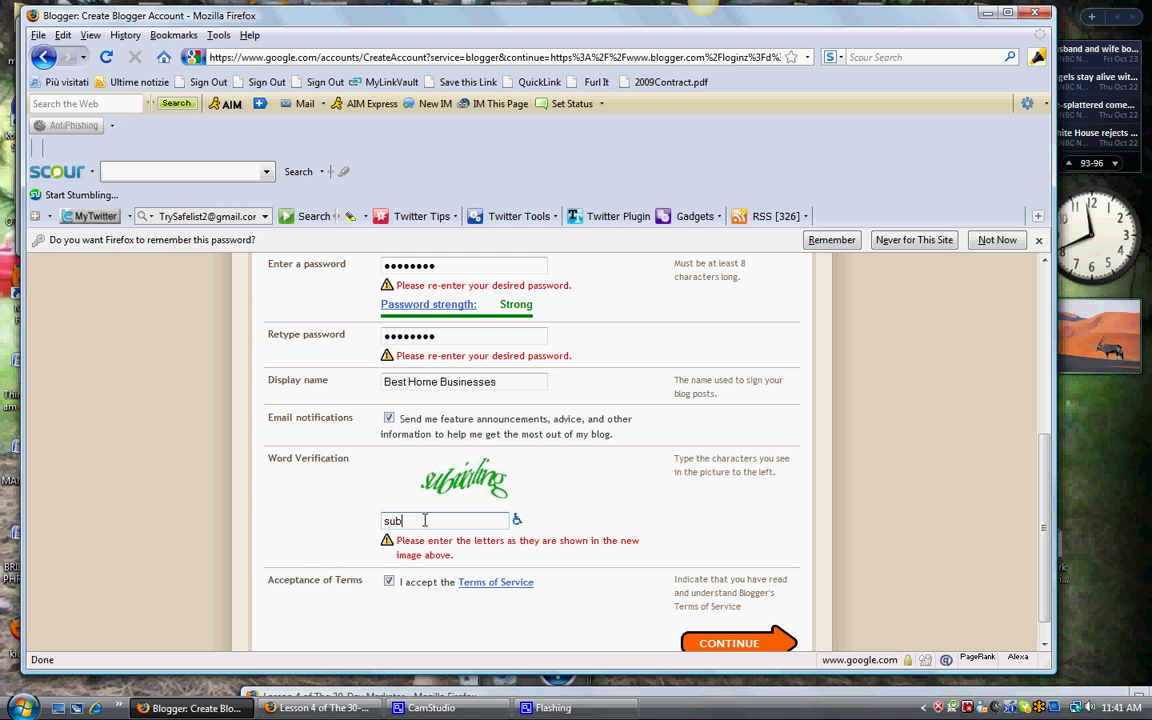
text(valing)
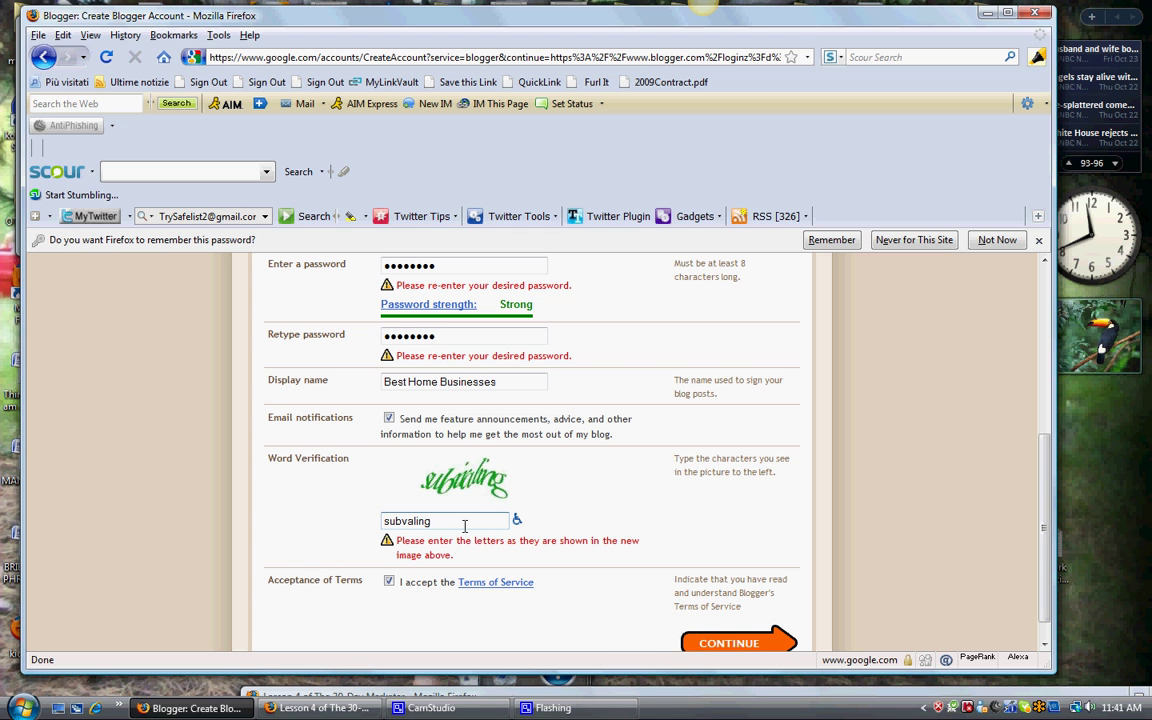
Step: Submit the form, then re-enter both password fields and a new captcha and resubmit
click(735, 643)
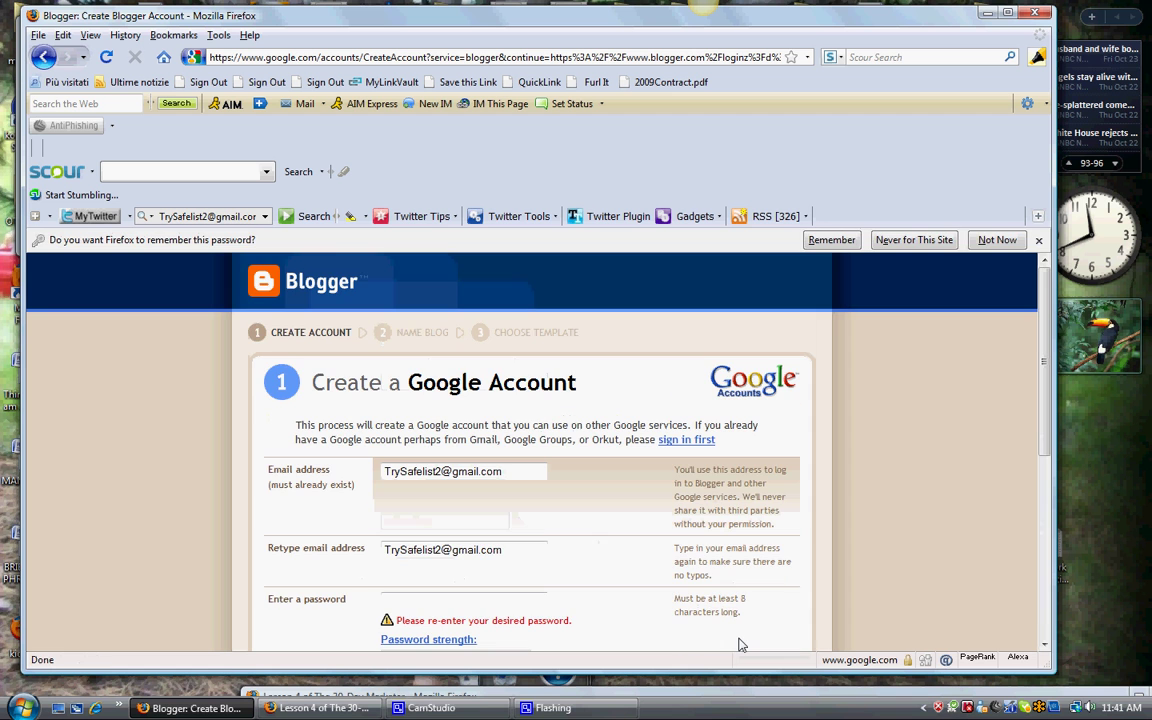
scroll(1031, 414, down, 5)
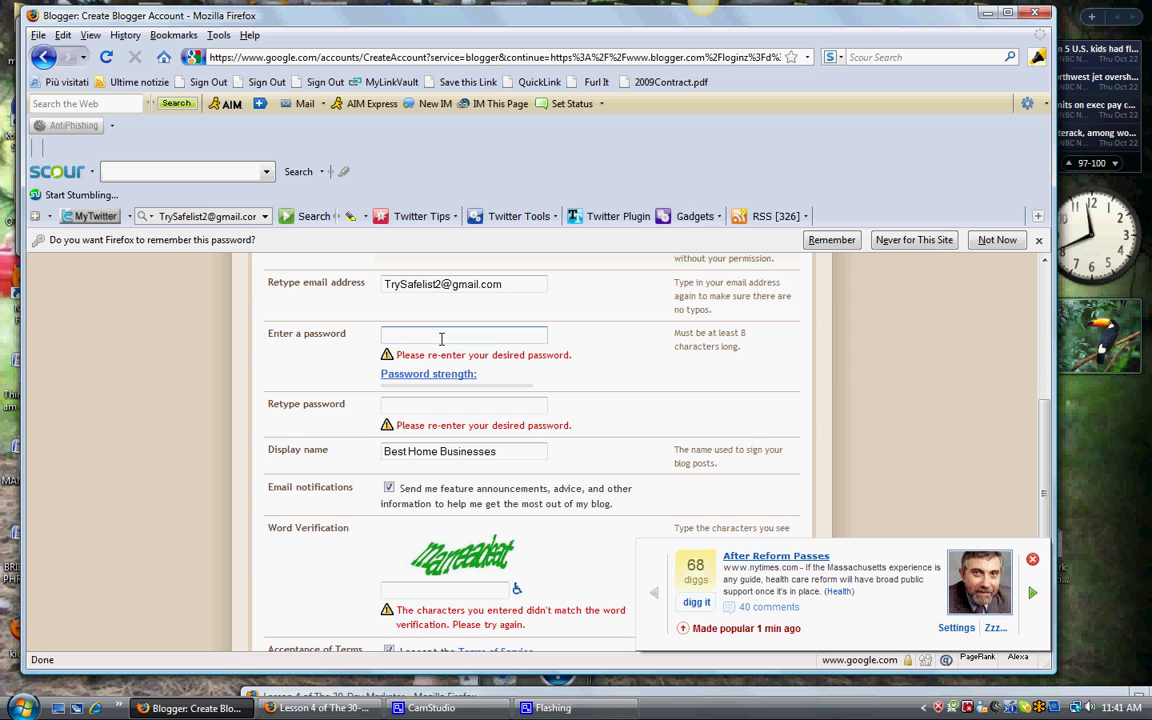
text(********)
click(455, 403)
text(*)
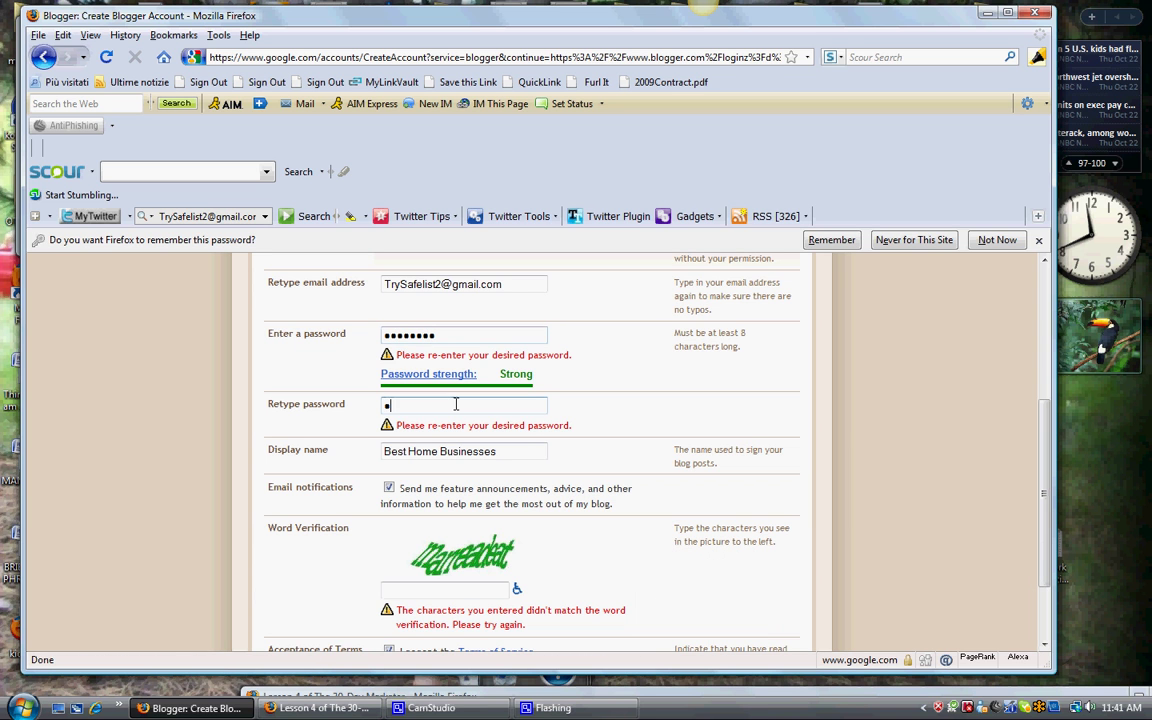
text(*******)
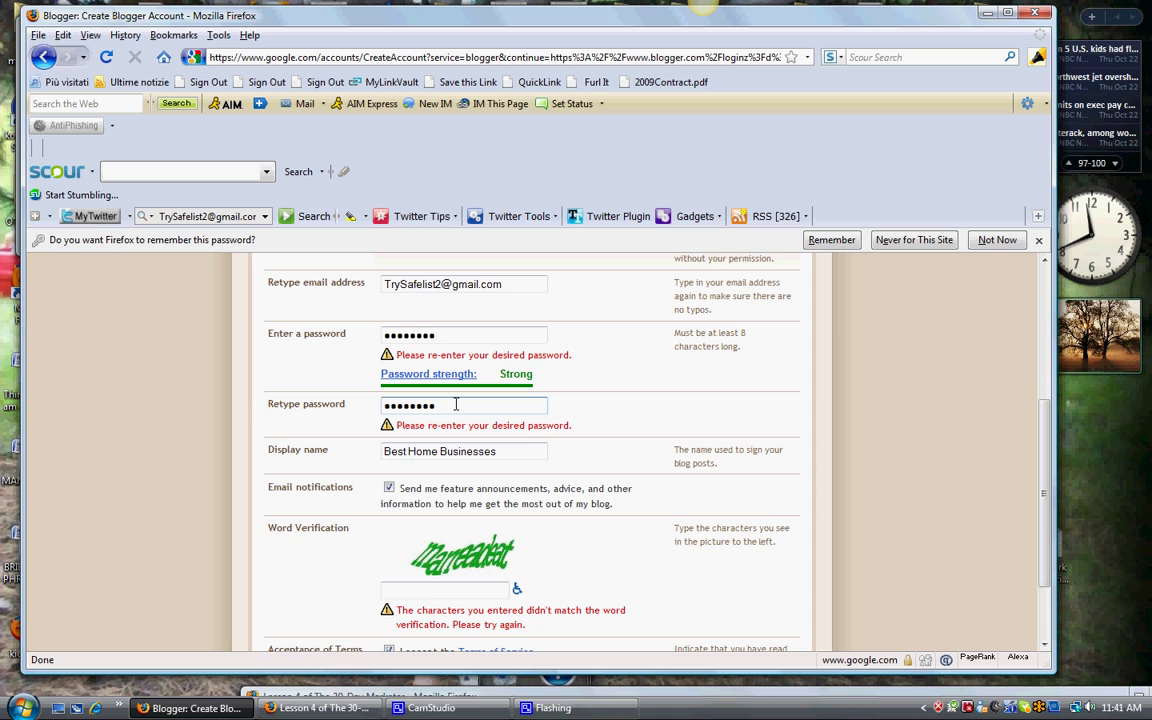
scroll(1034, 532, down, 1)
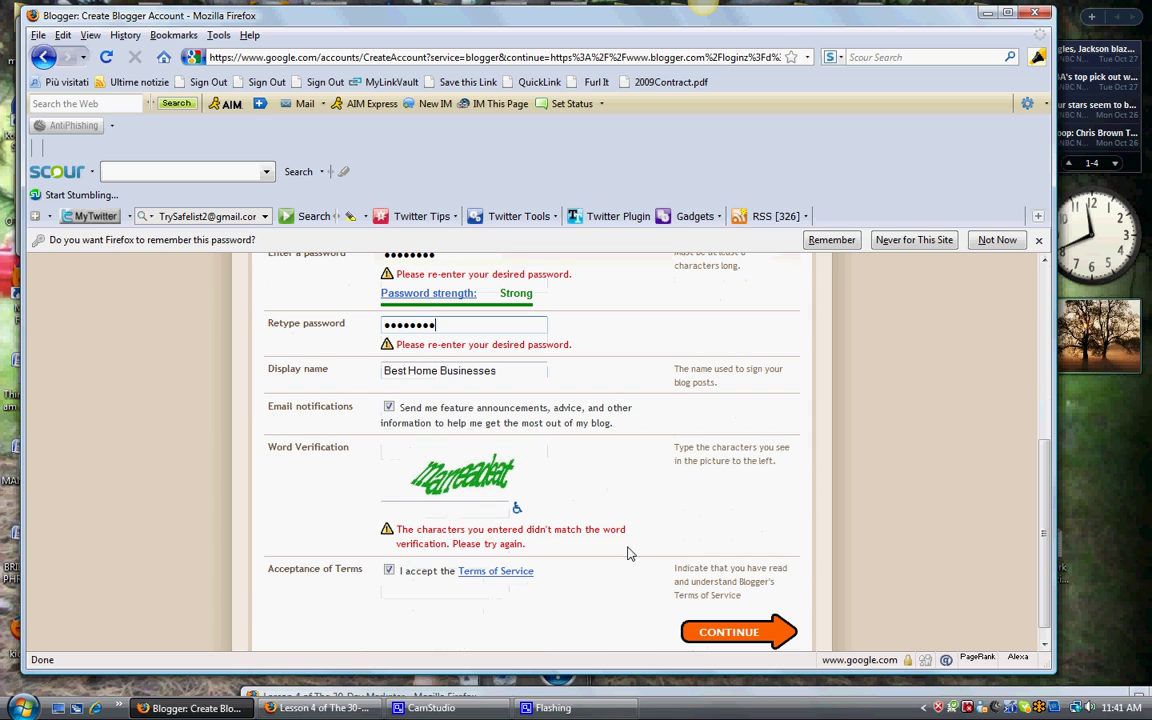
click(452, 510)
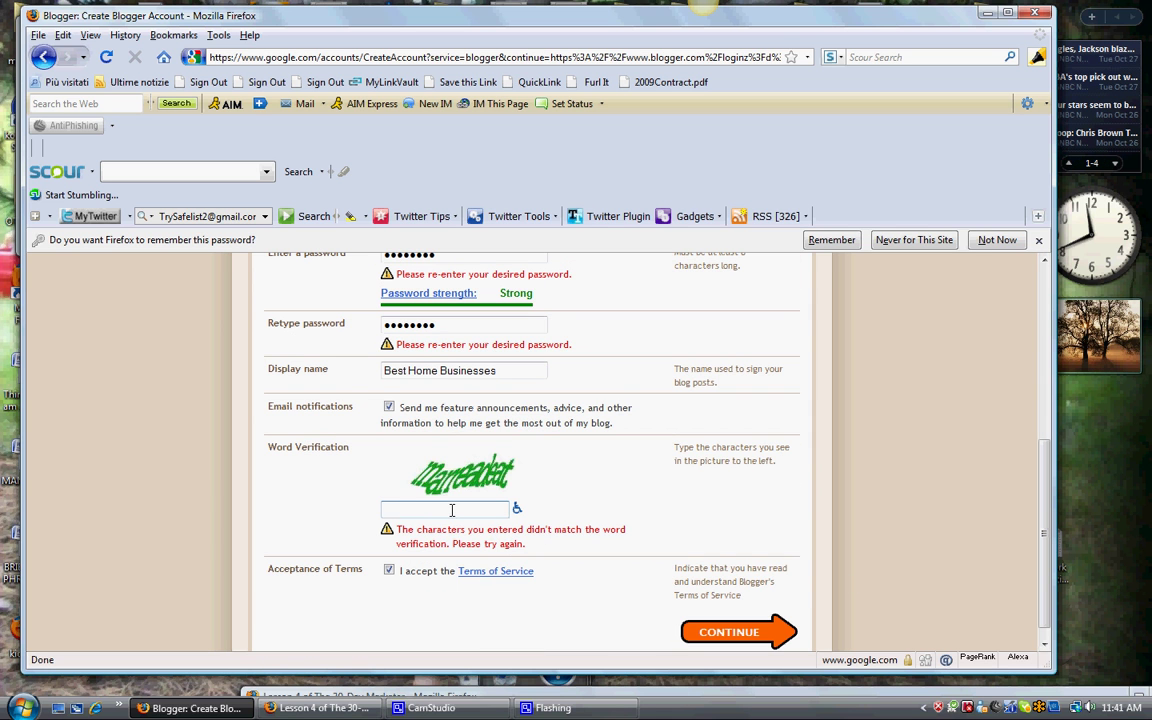
text(maneasda)
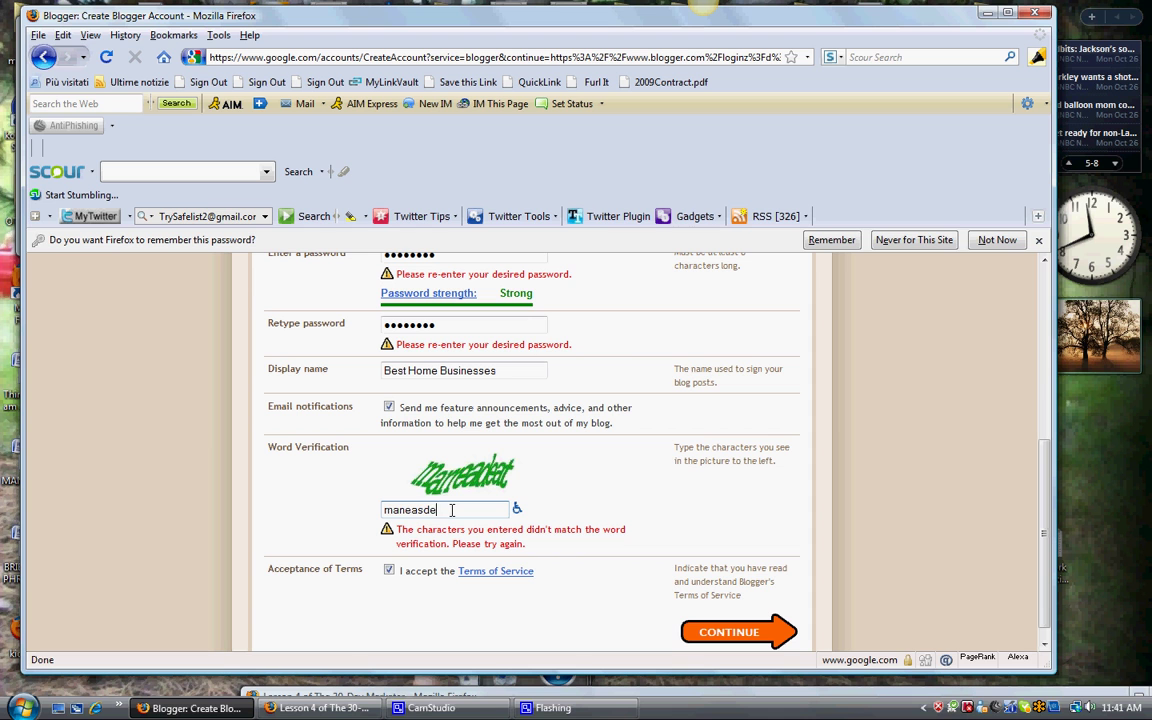
text(at)
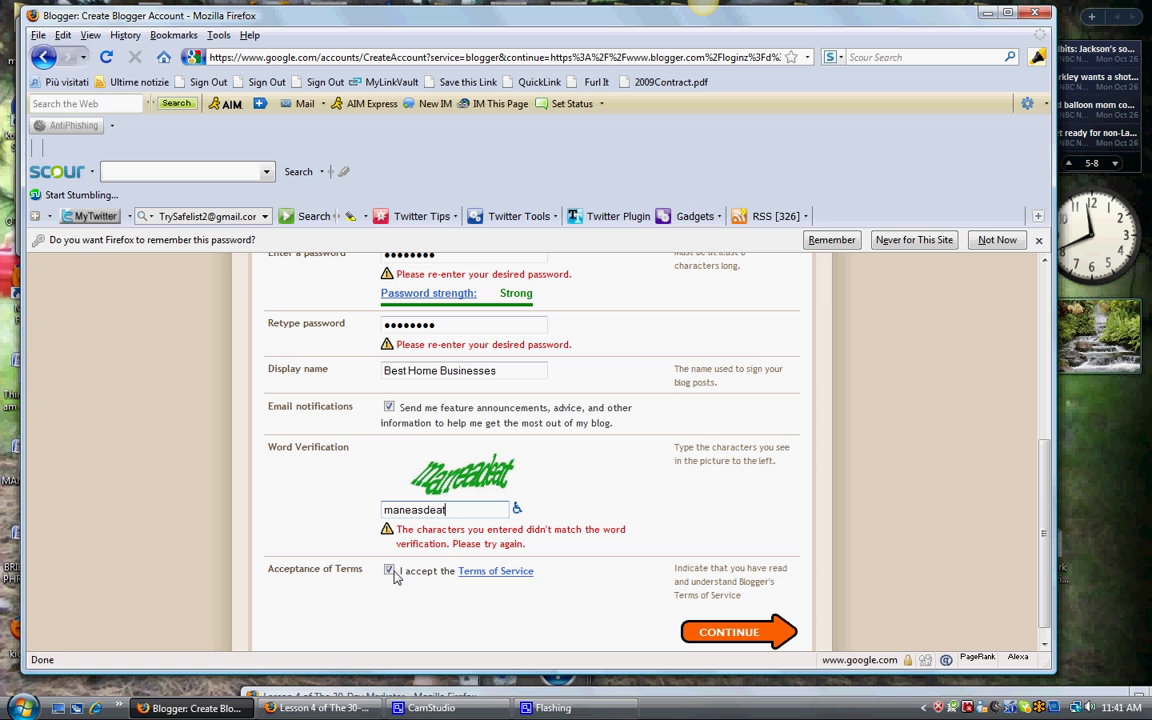
click(760, 632)
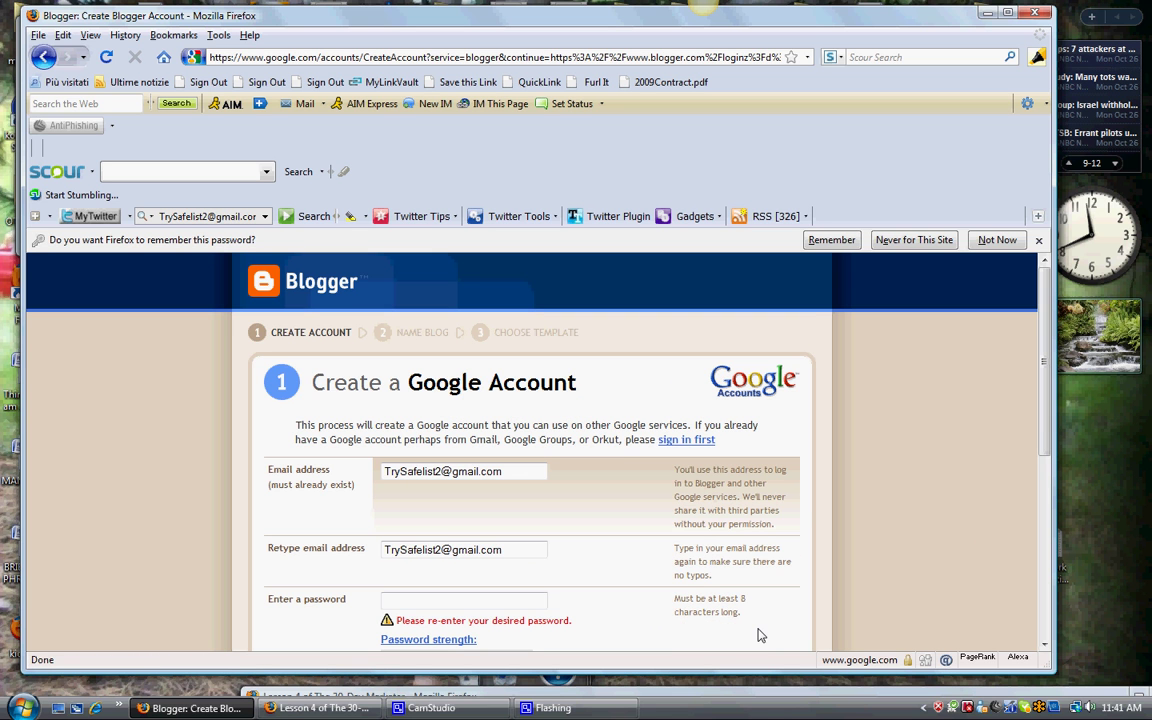
Step: Re-enter both passwords and the latest captcha, then submit until the signup is accepted
scroll(932, 429, down, 5)
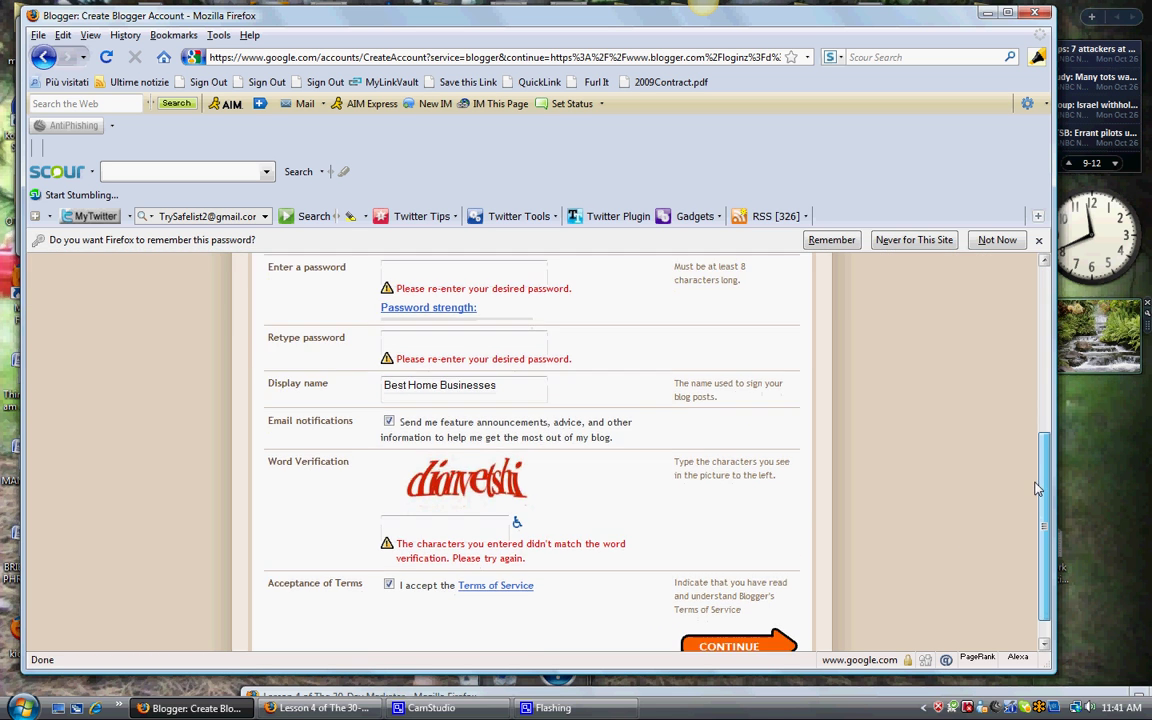
scroll(1037, 489, up, 2)
click(444, 369)
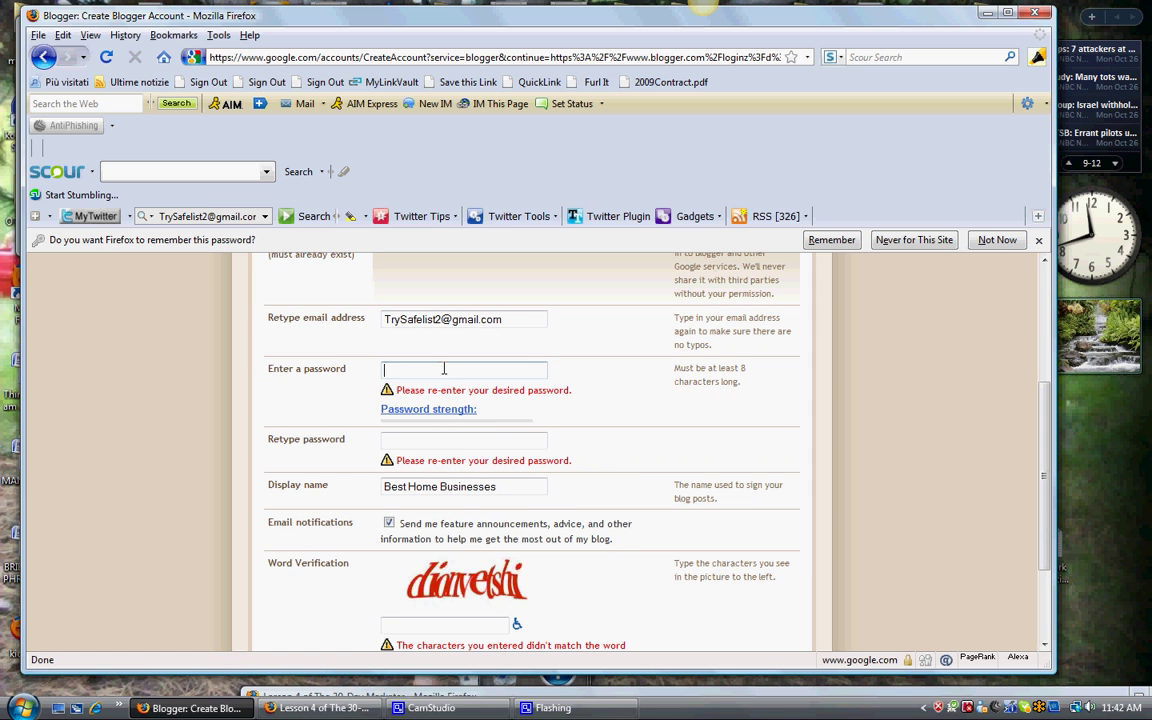
text(••••••••)
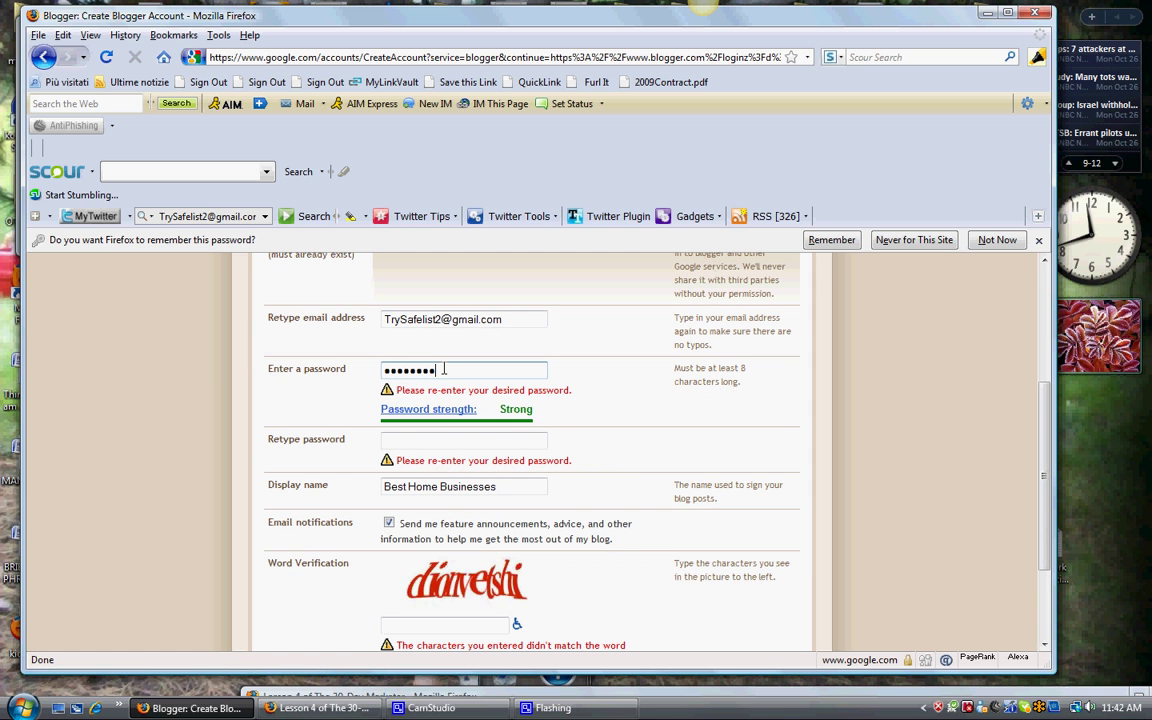
click(452, 441)
text(••••••)
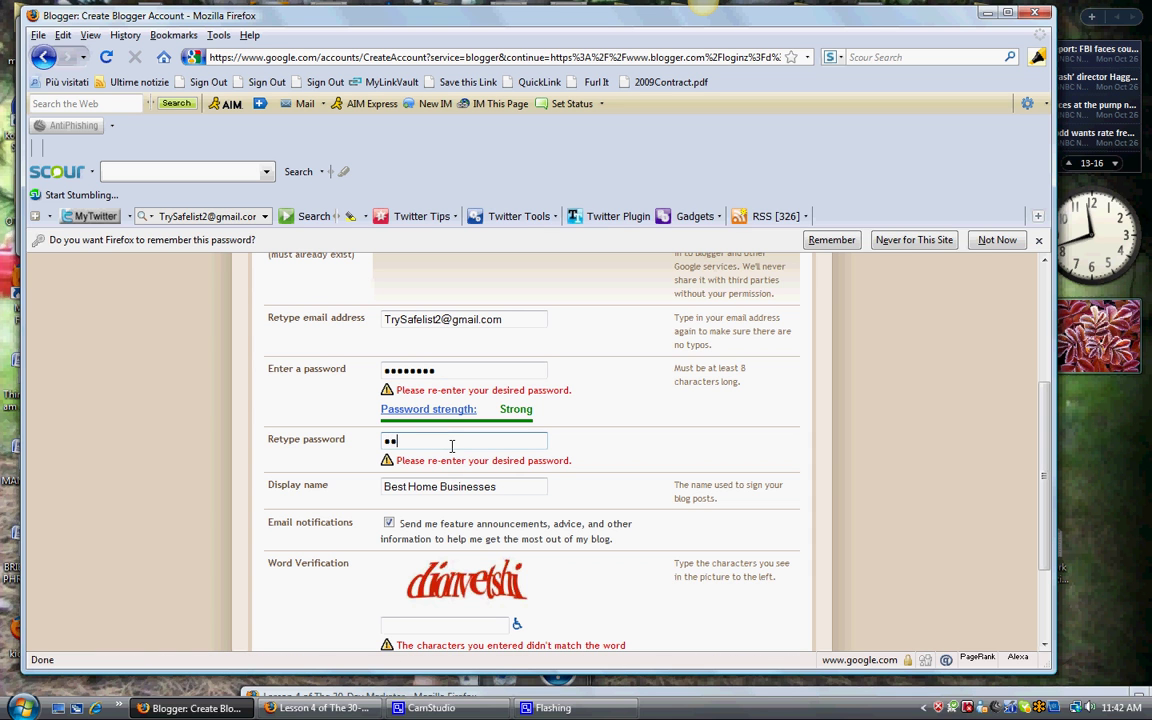
text(••)
scroll(1046, 470, down, 2)
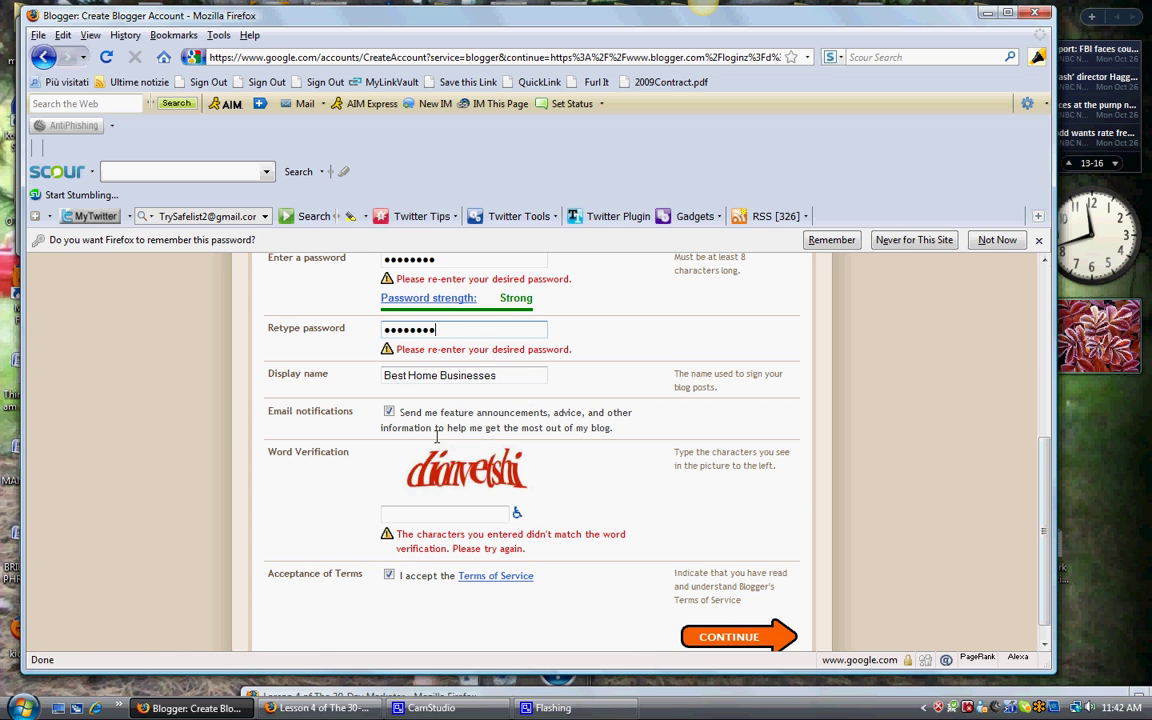
click(433, 515)
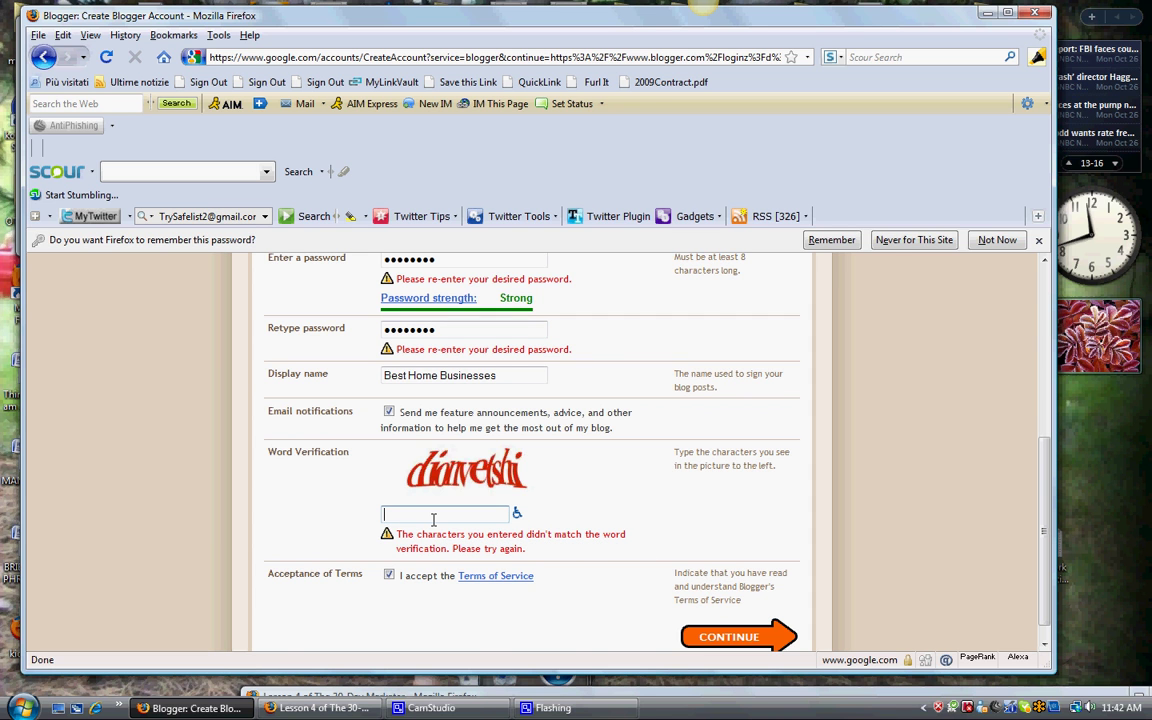
text(d)
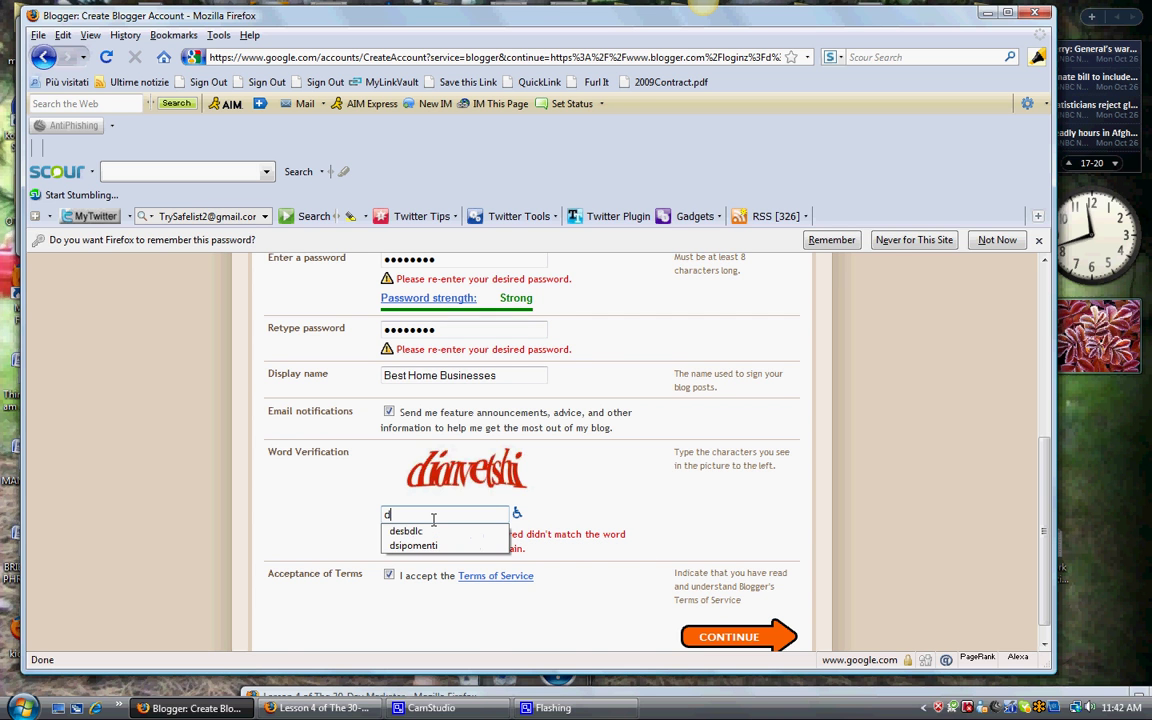
text(ionv)
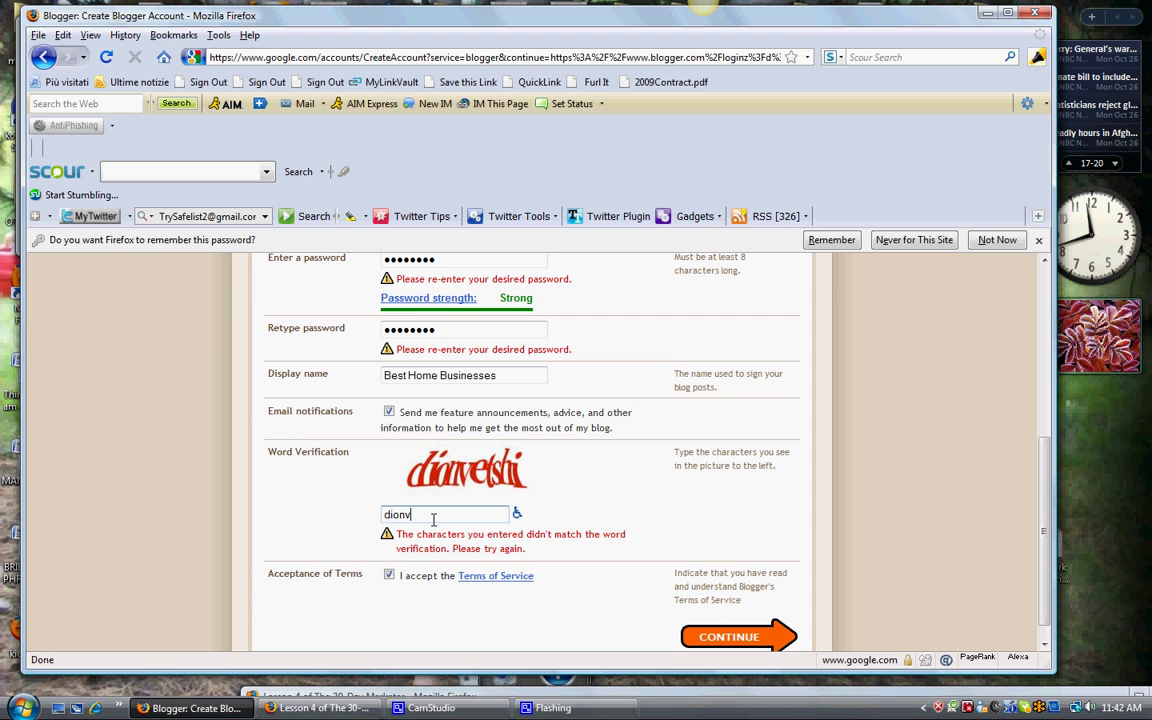
text(etshi)
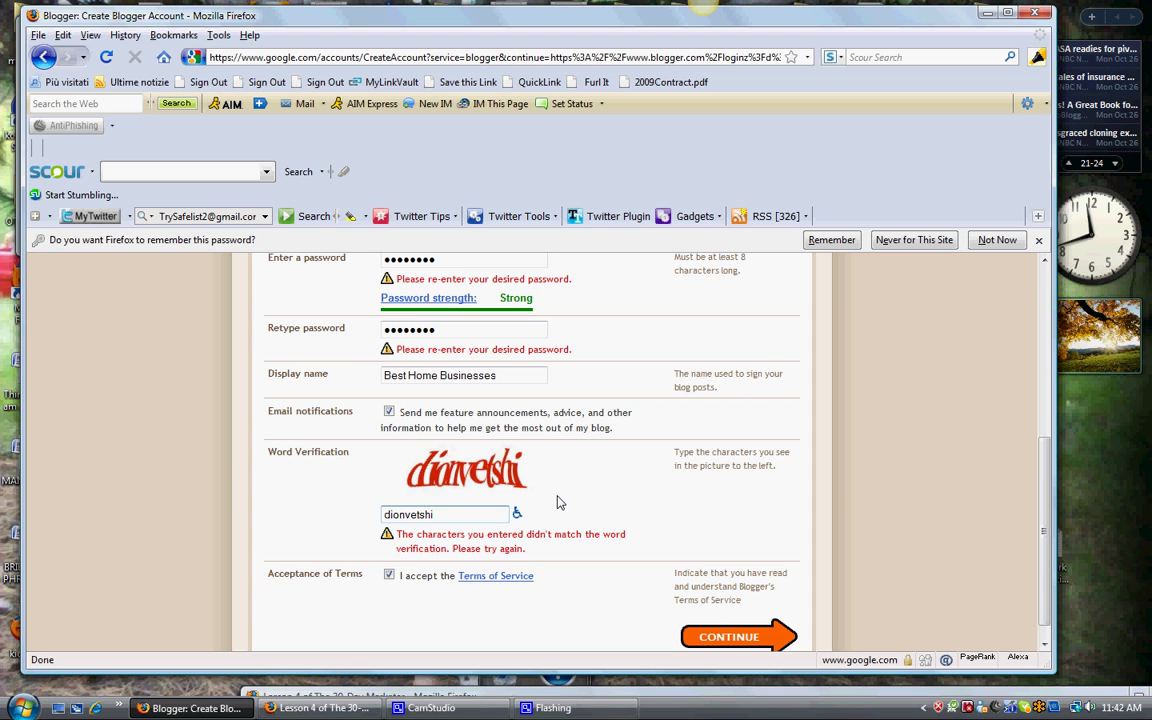
click(735, 638)
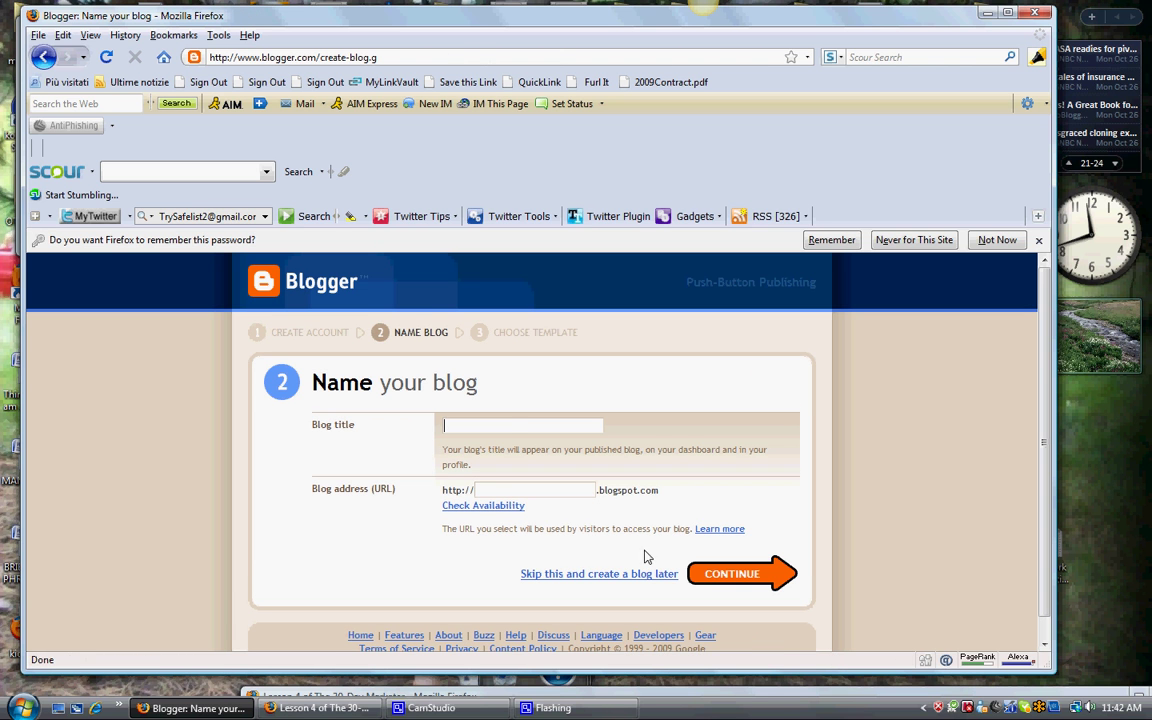
Step: Type 'Best Home Businesses' into the Blog title field, correcting a typo
double_click(508, 428)
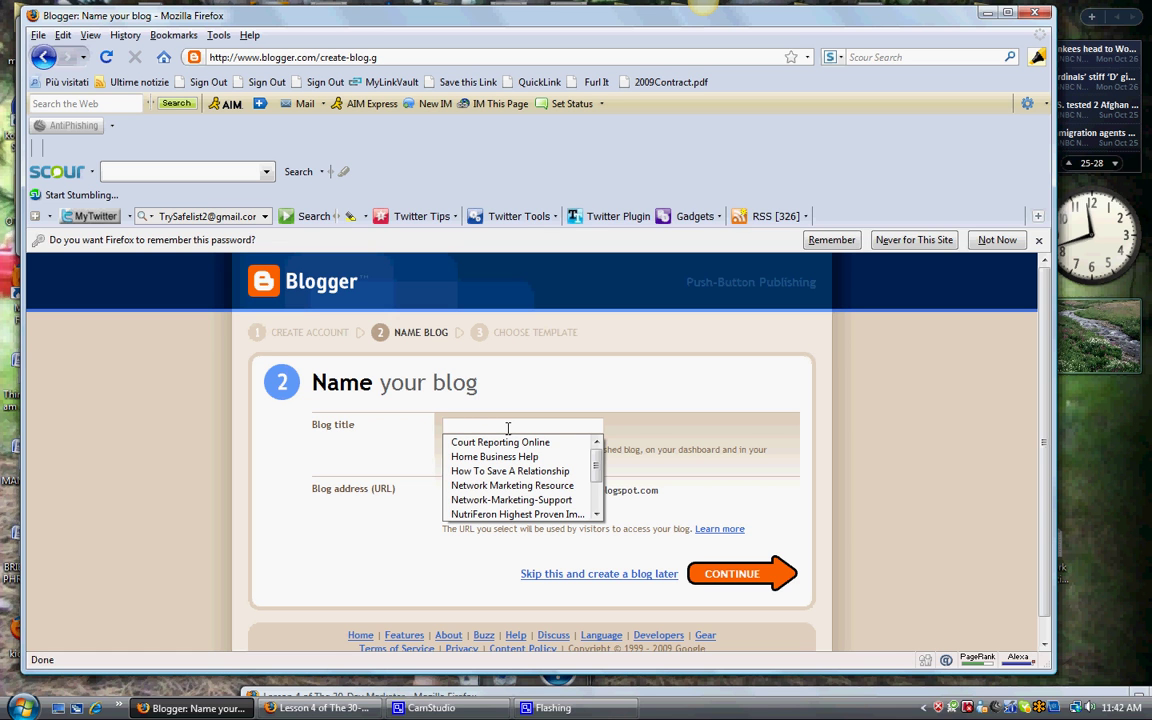
click(733, 406)
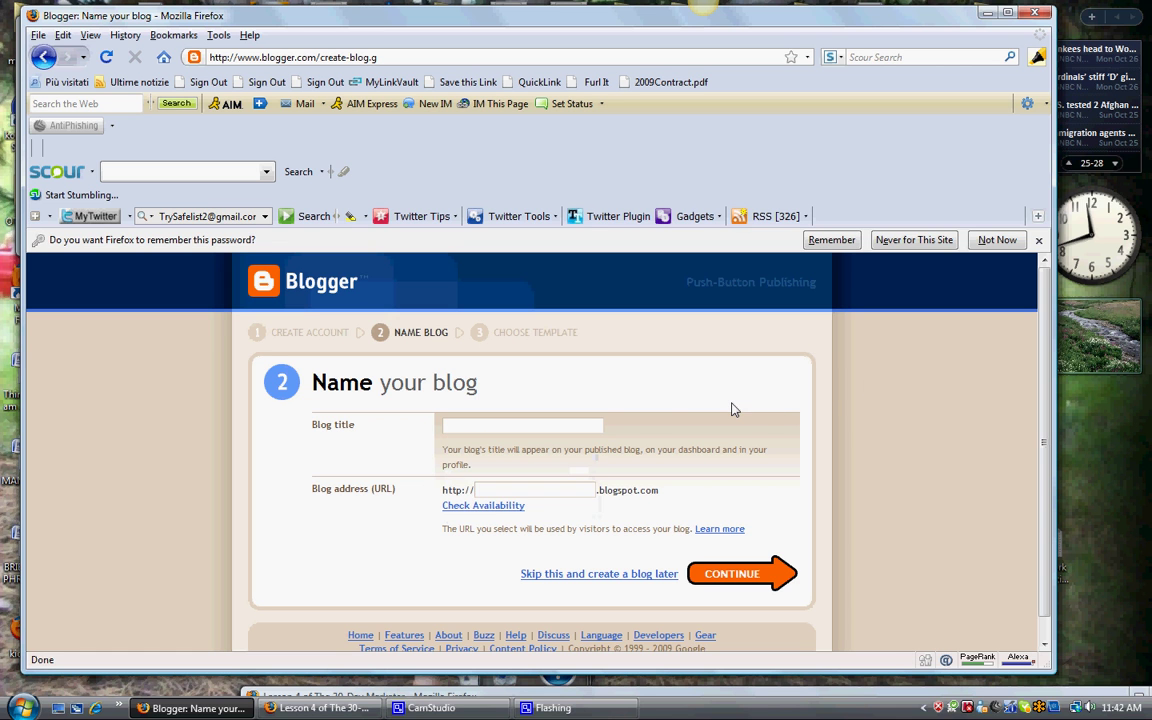
click(539, 424)
text(Best Home Bas)
key(BackSpace)
key(BackSpace)
key(BackSpace)
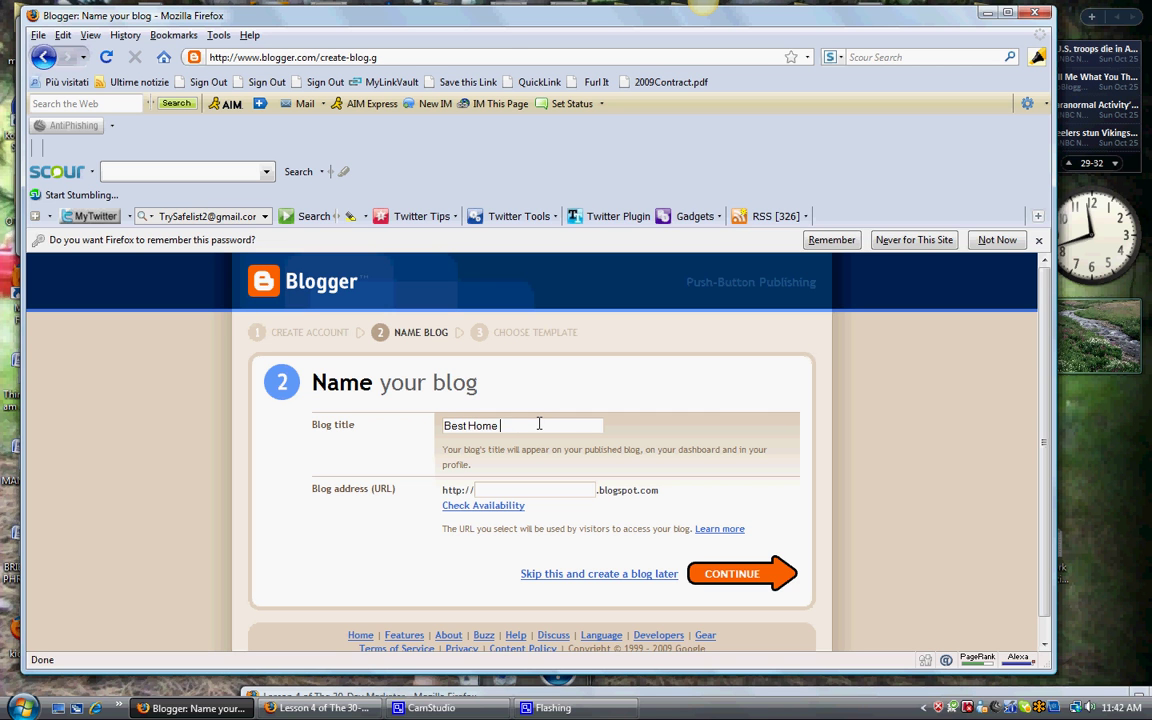
text(Businesses)
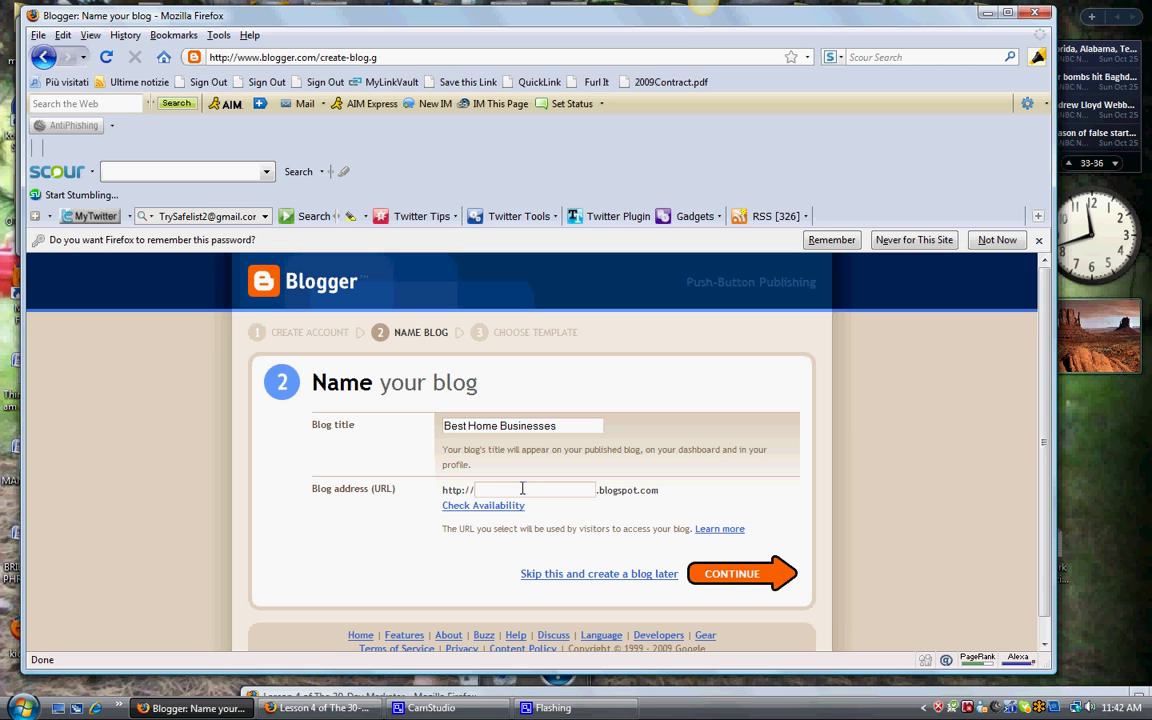
Step: Enter the address besthomebusinessesandtraining, confirm it's available, and continue to template selection
click(518, 490)
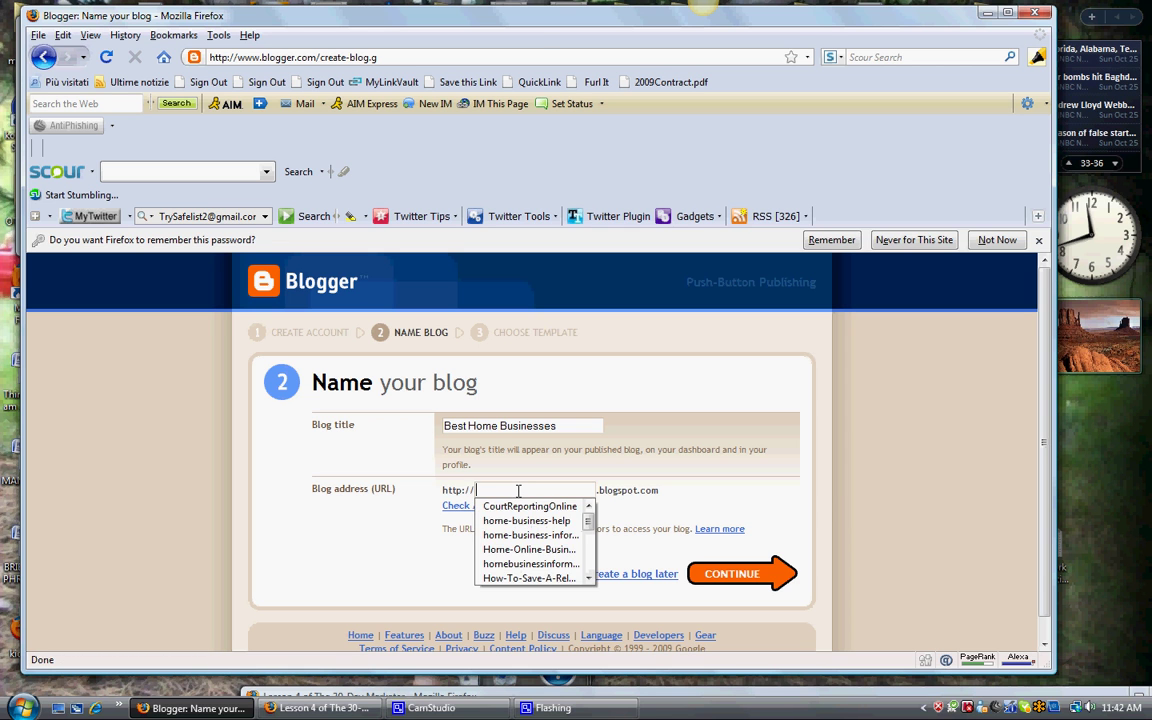
click(518, 490)
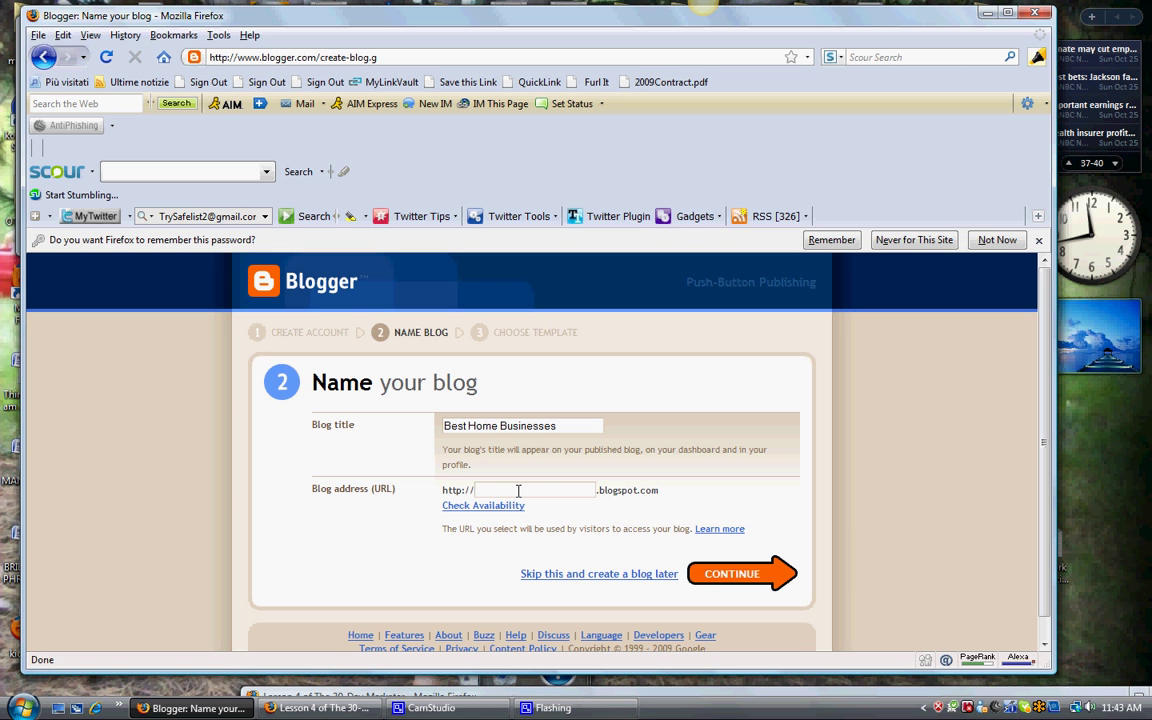
text(besthomebusinesses)
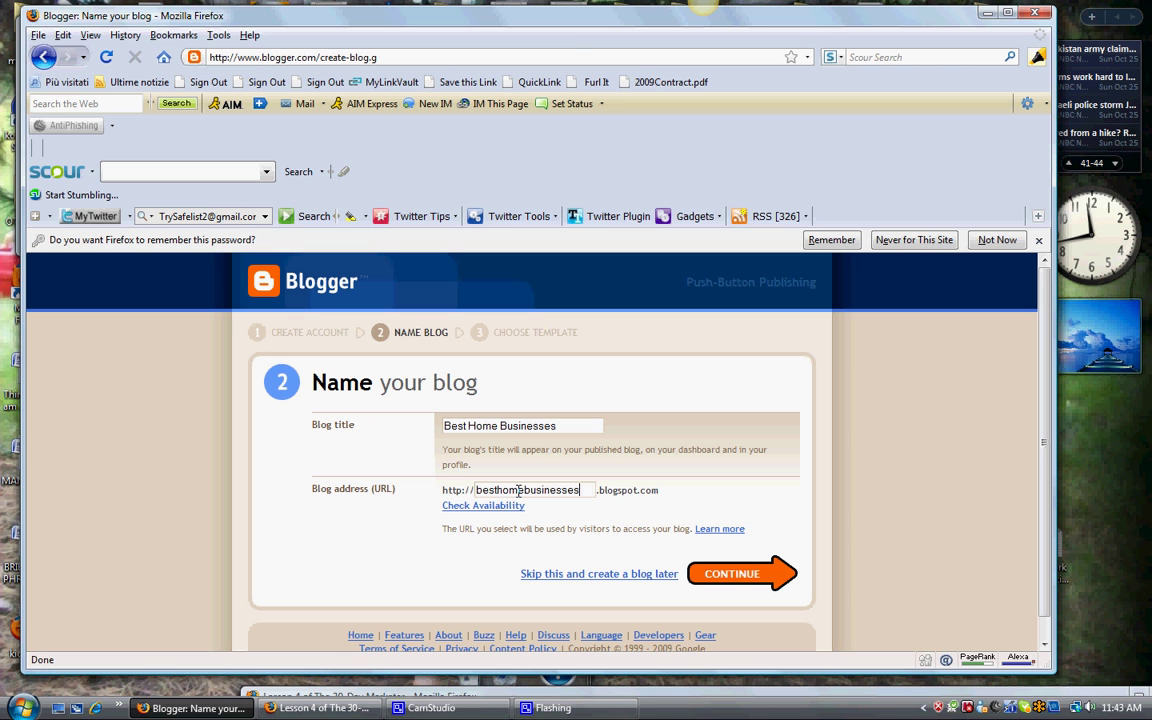
text(andtrain)
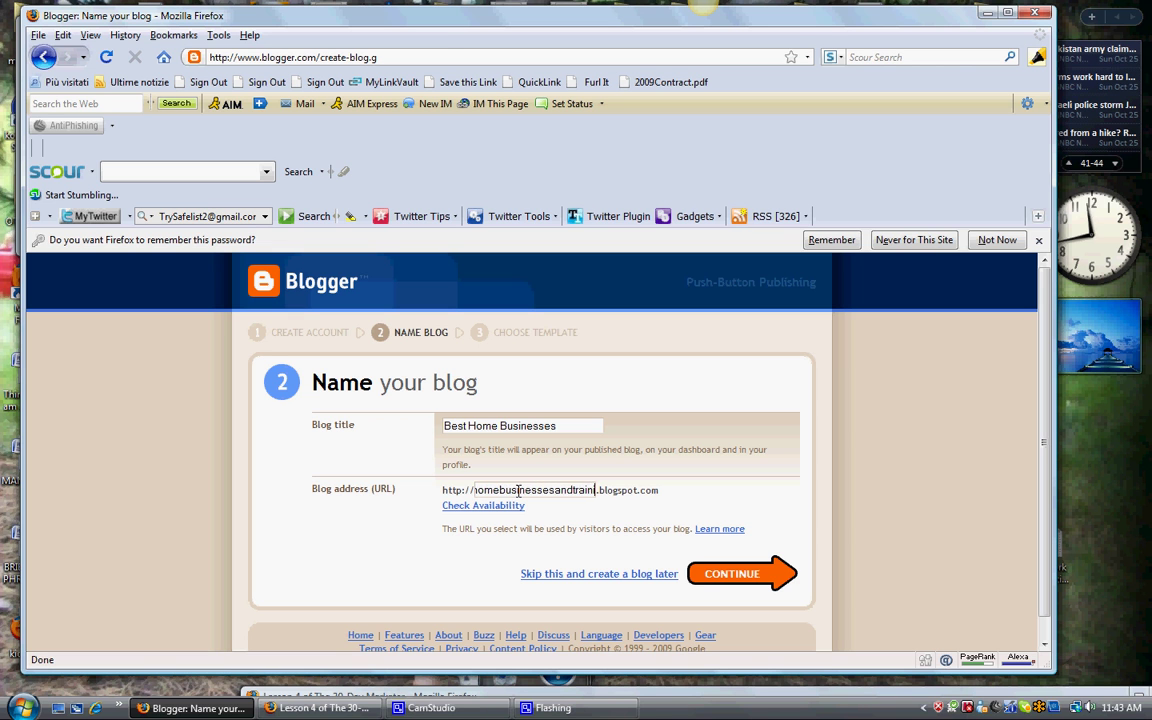
text(ing)
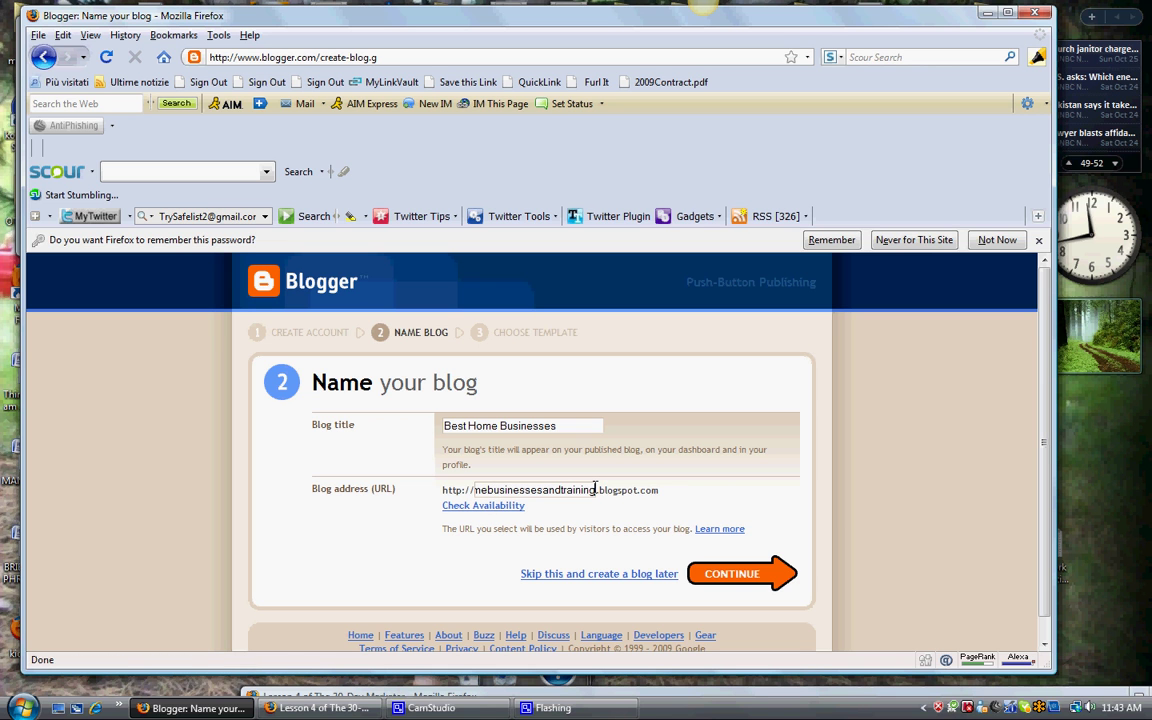
click(484, 506)
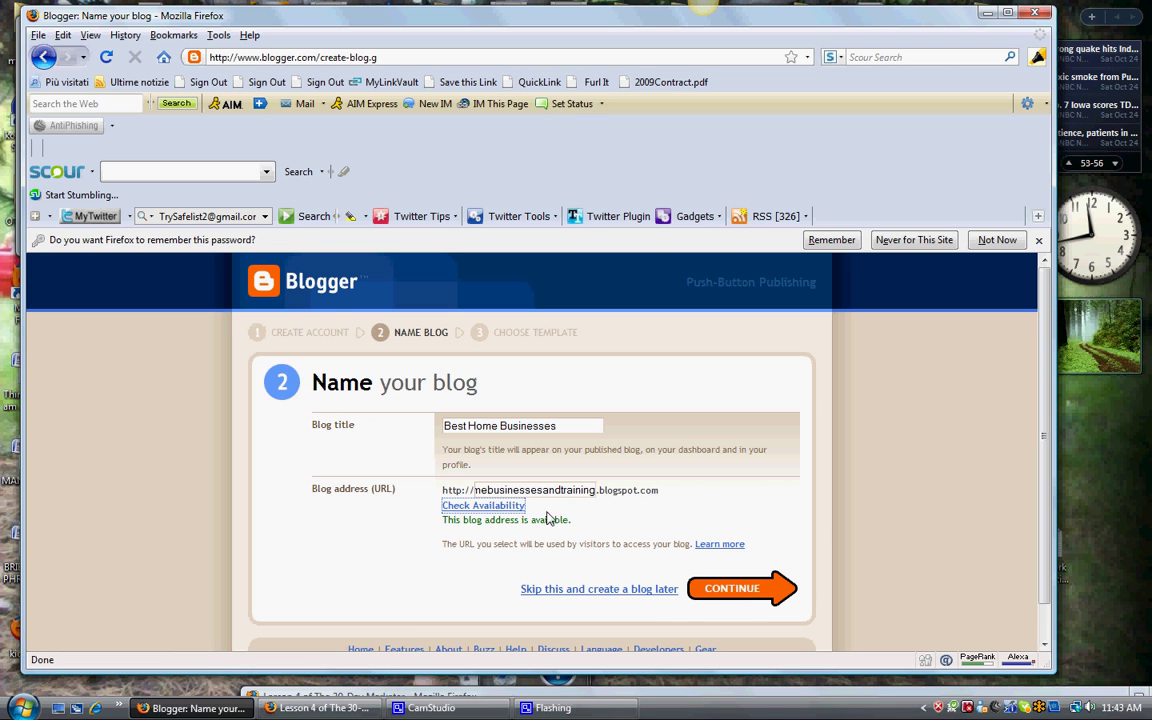
scroll(786, 541, down, 1)
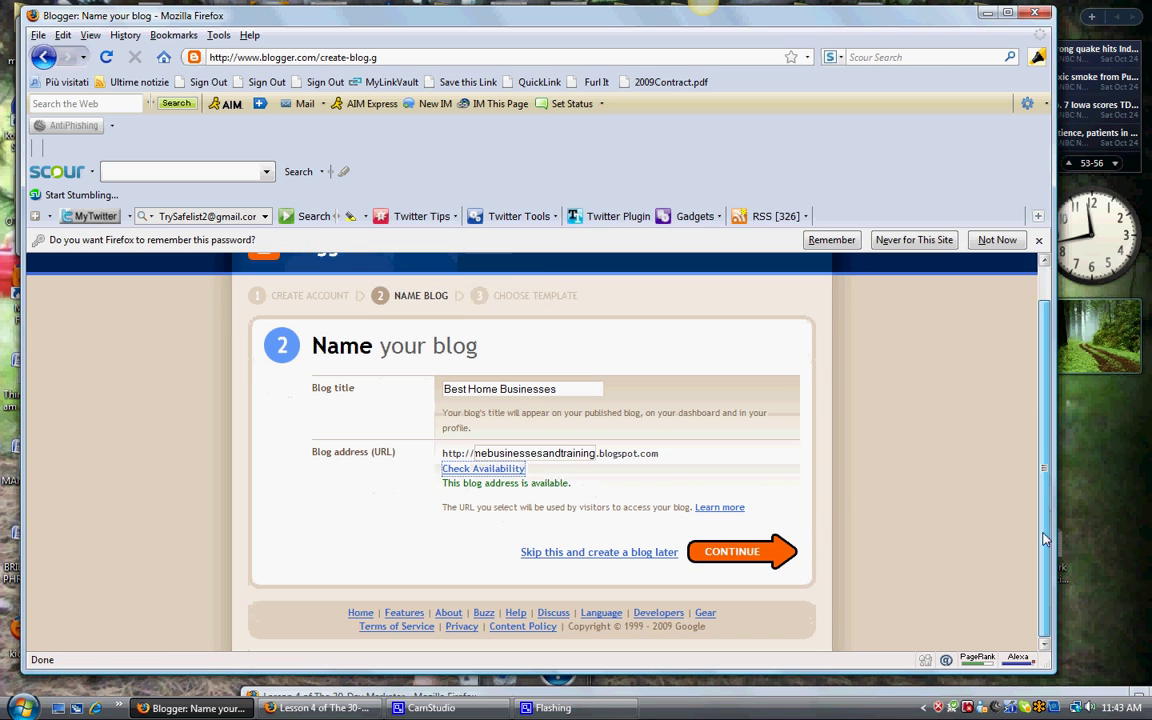
click(742, 556)
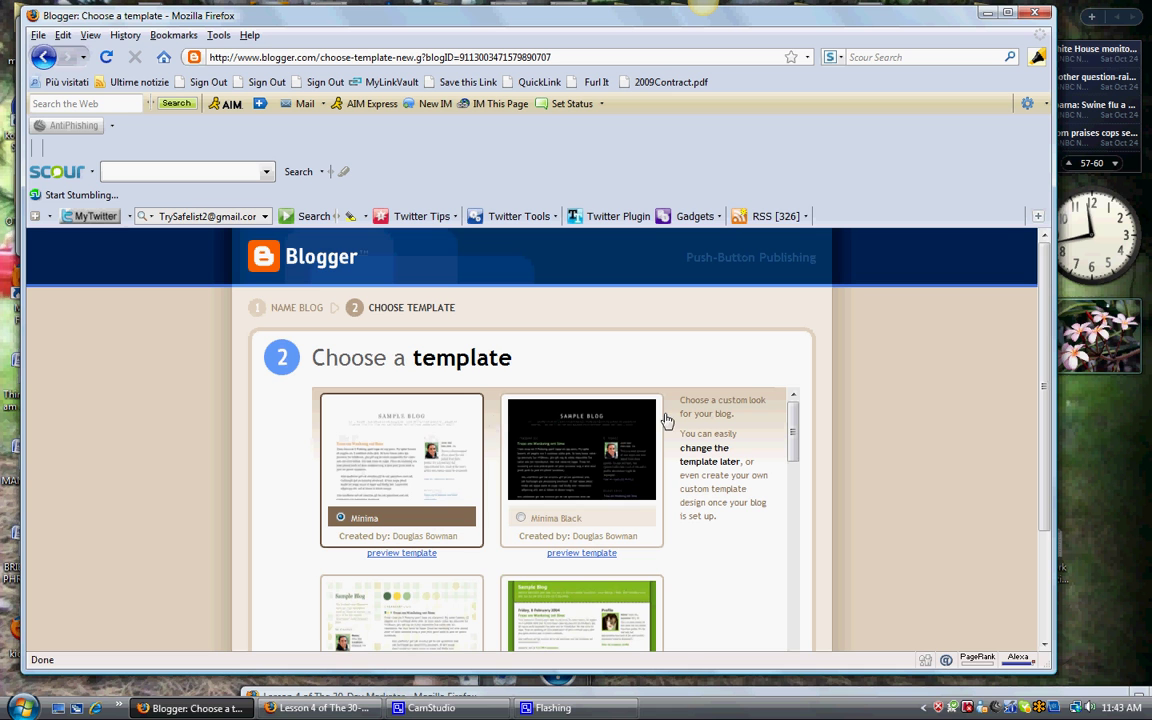
Step: Browse the template list, select the orange Sand Dollar template, and create the blog
scroll(1048, 432, down, 3)
scroll(1048, 432, up, 3)
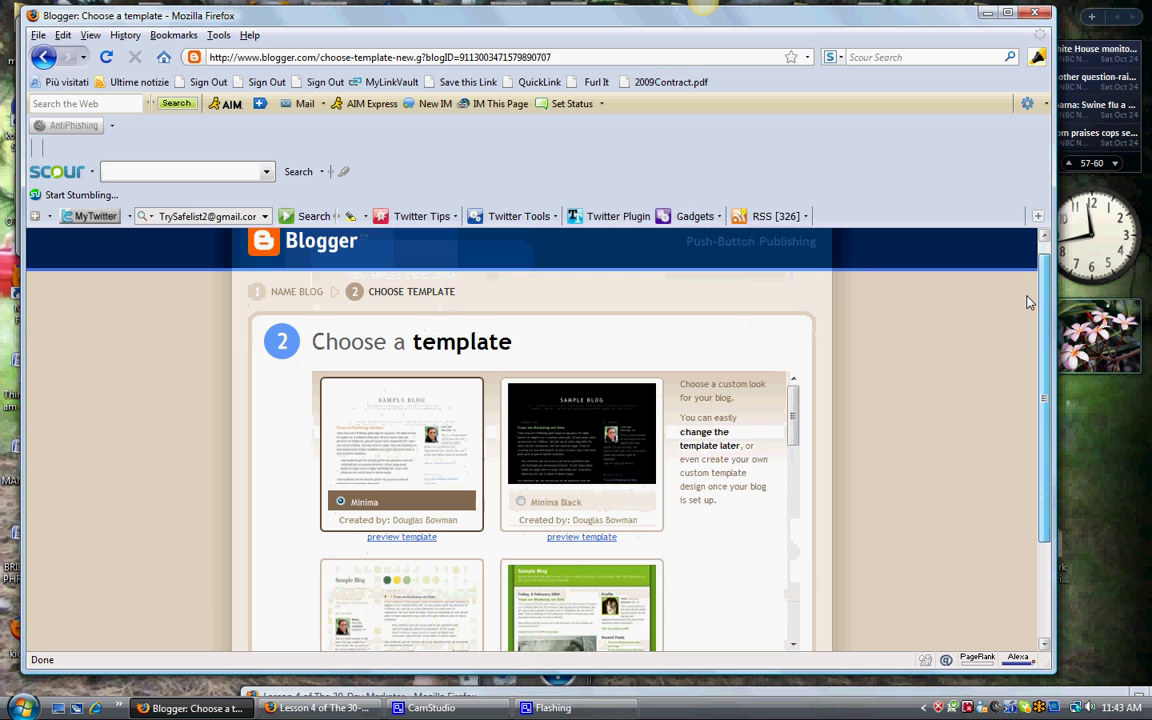
scroll(1048, 445, down, 3)
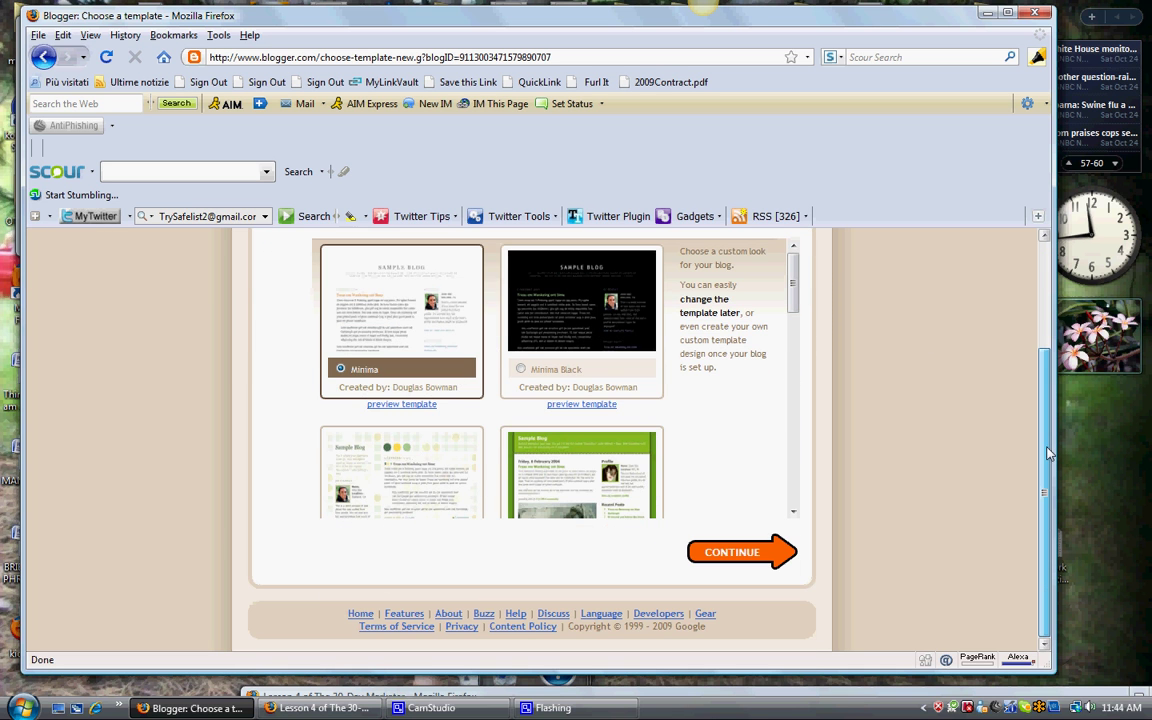
drag(792, 275, 792, 342)
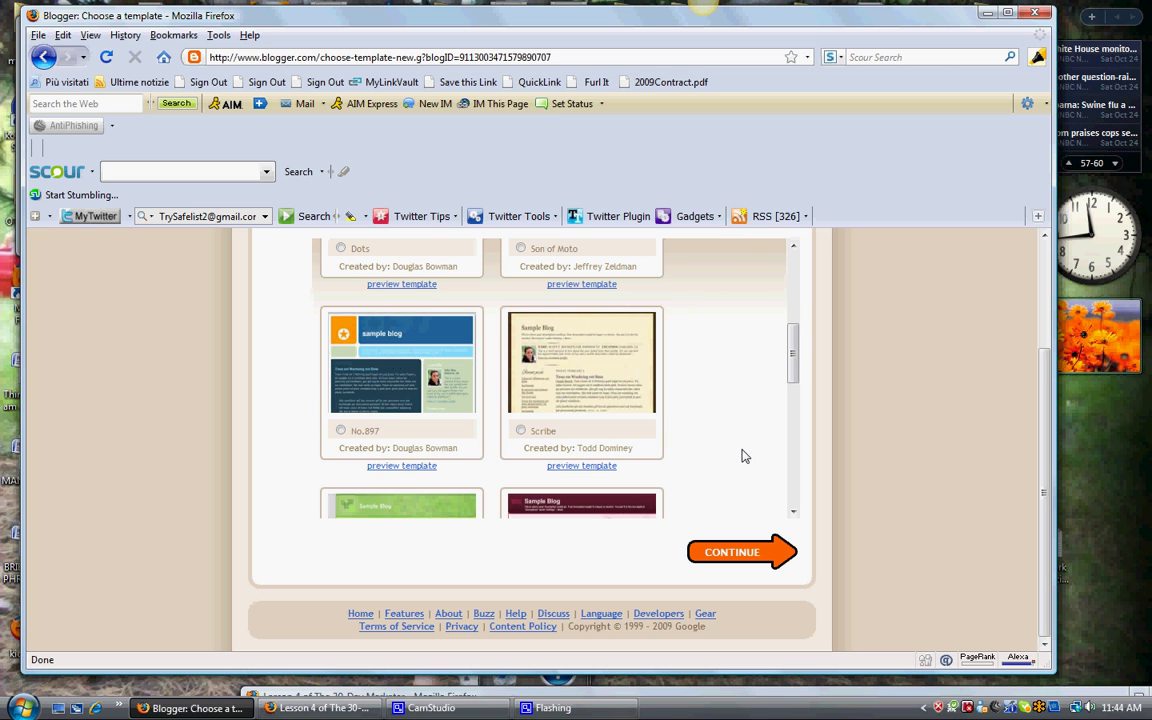
drag(793, 360, 794, 258)
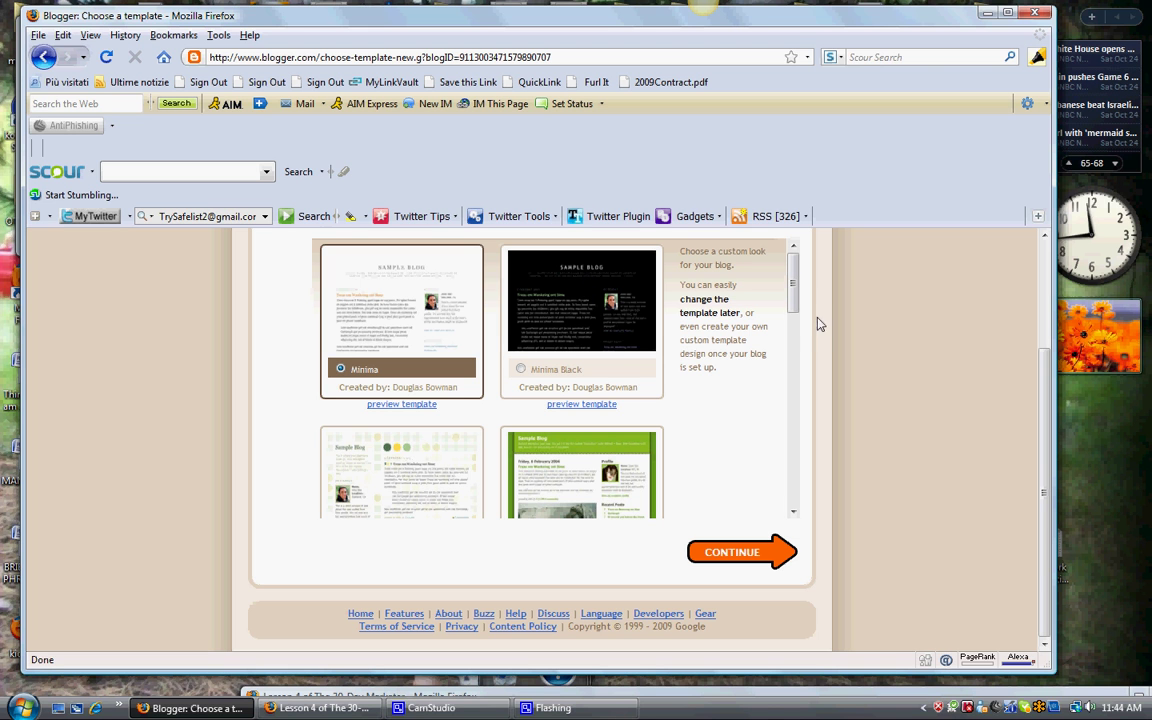
scroll(630, 343, down, 3)
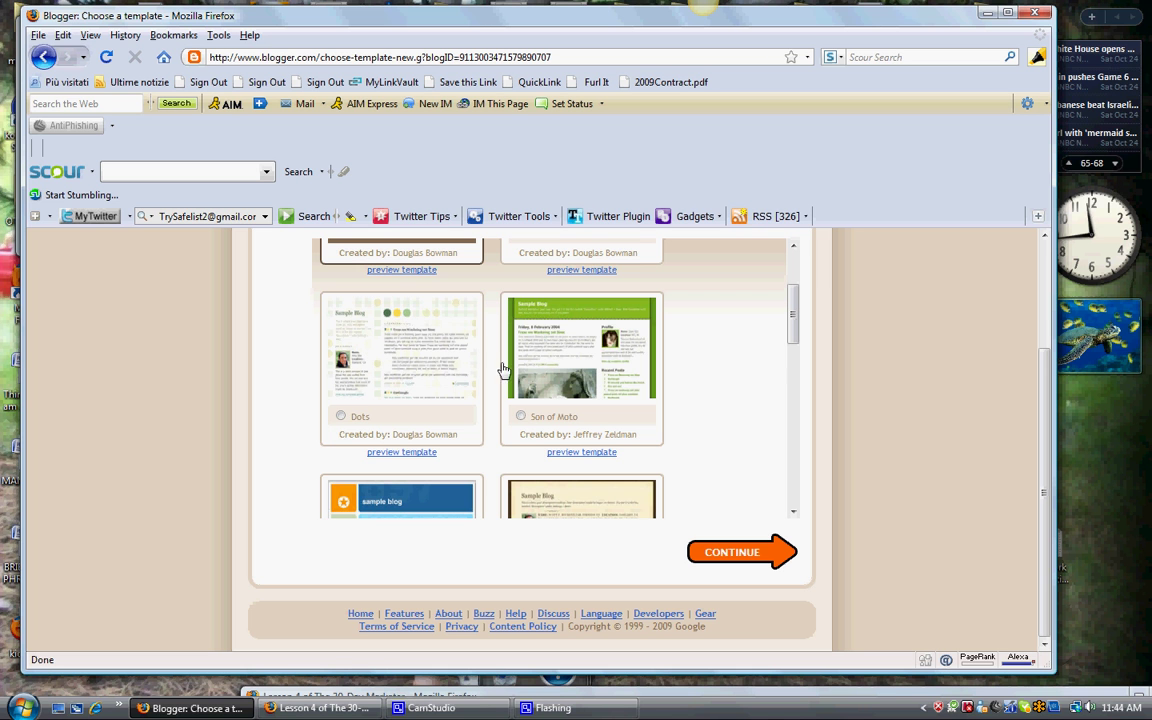
drag(794, 327, 793, 482)
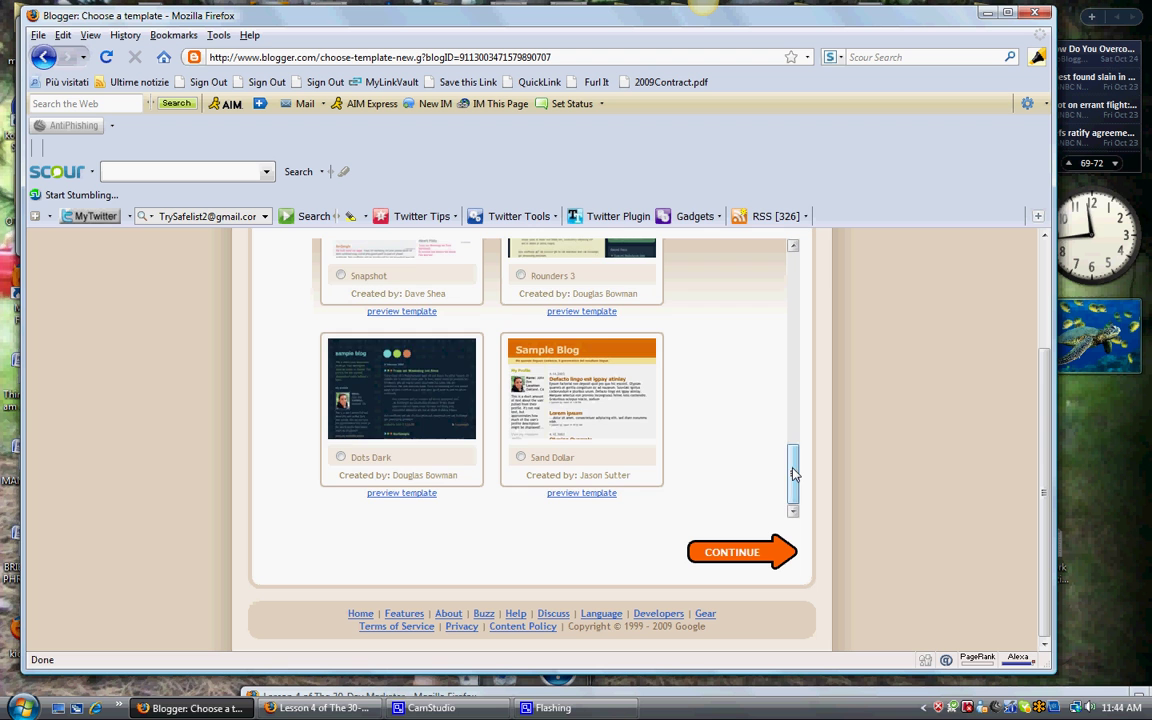
mouse_move(793, 474)
mouse_down()
mouse_move(790, 276)
mouse_move(793, 476)
mouse_up()
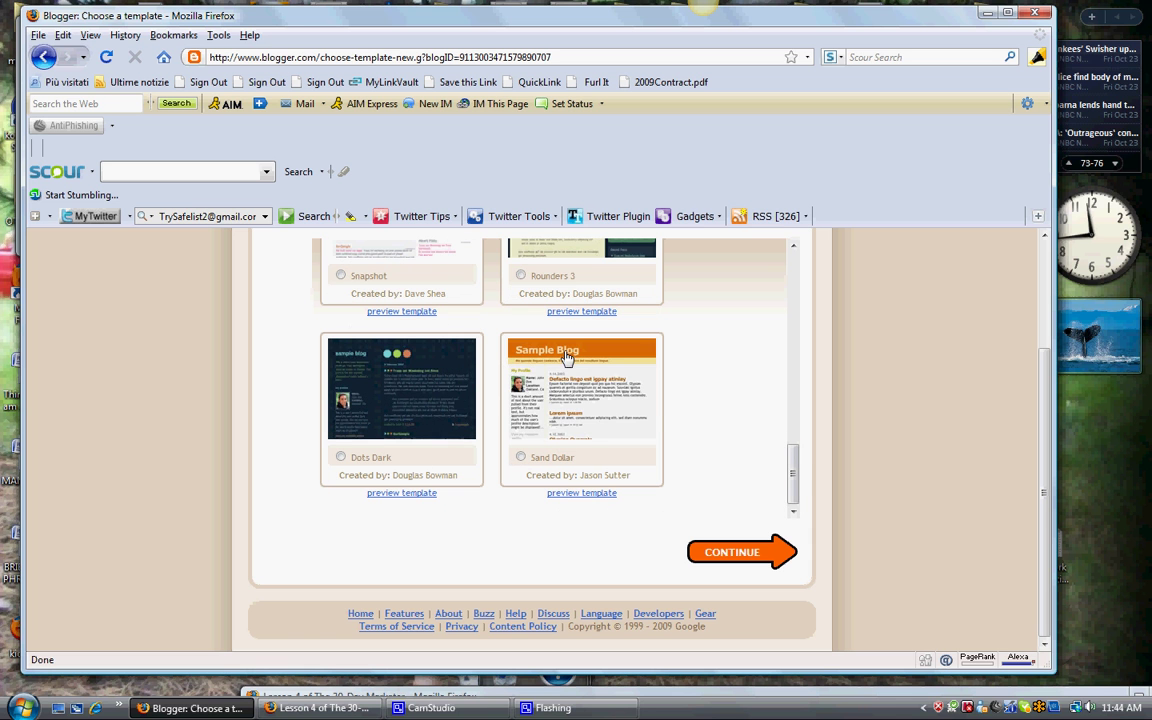
drag(793, 470, 757, 486)
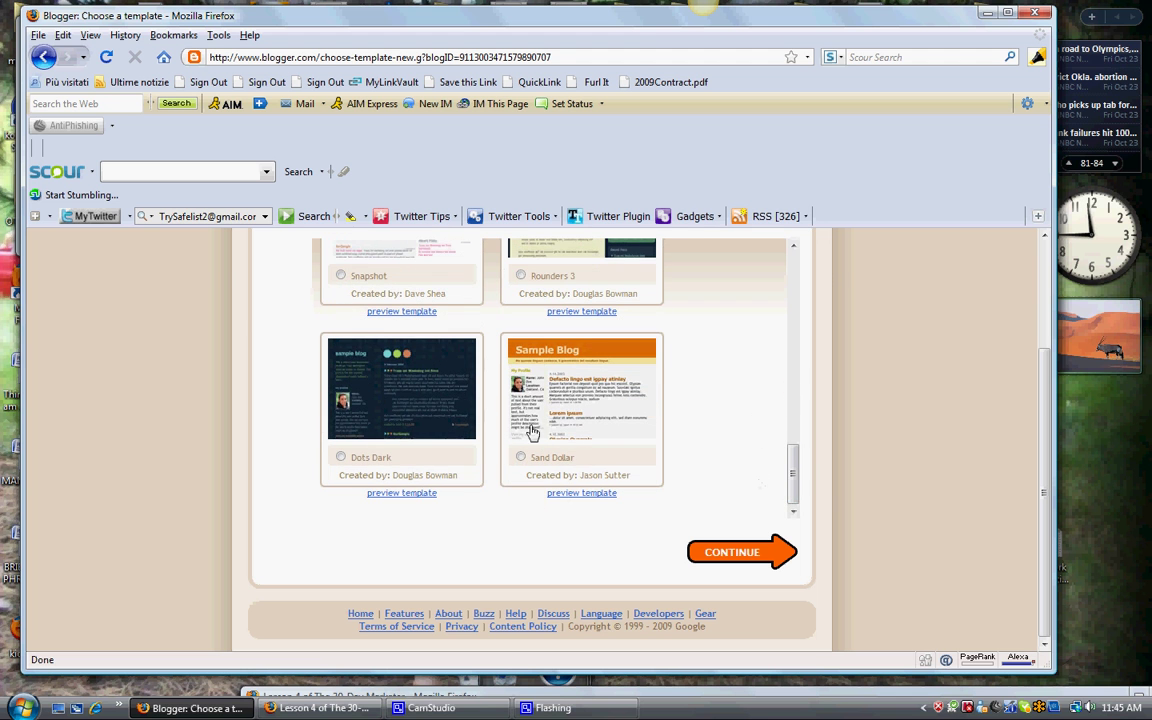
click(519, 457)
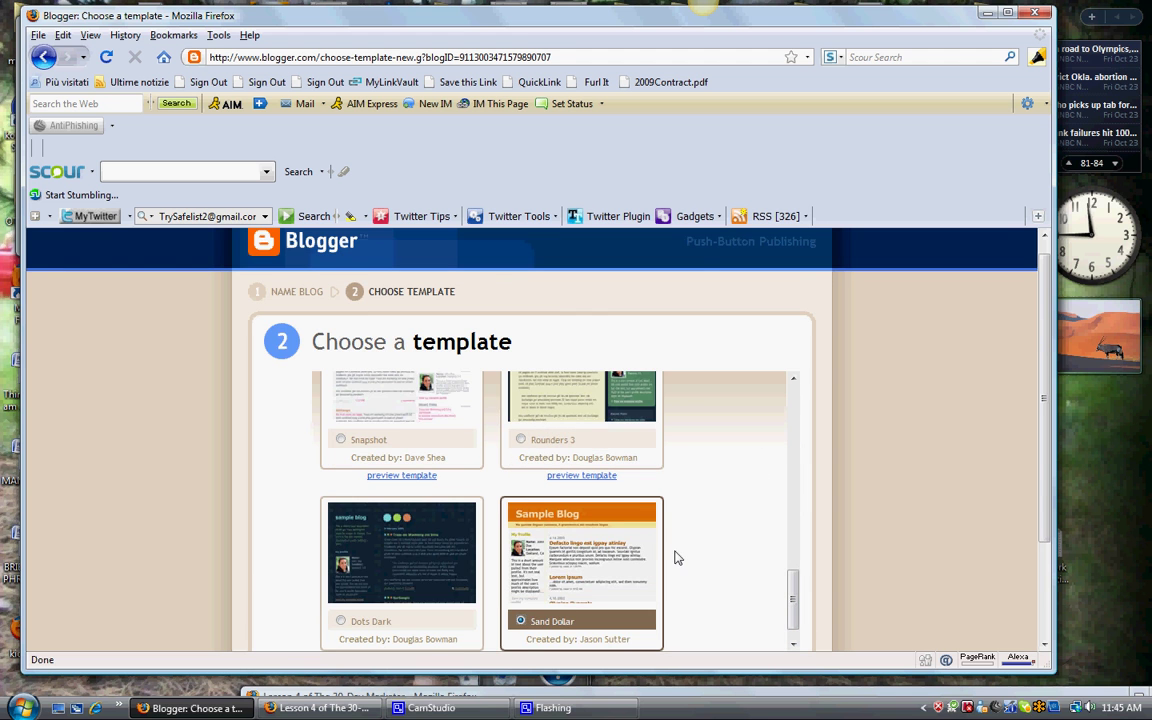
drag(567, 28, 525, 14)
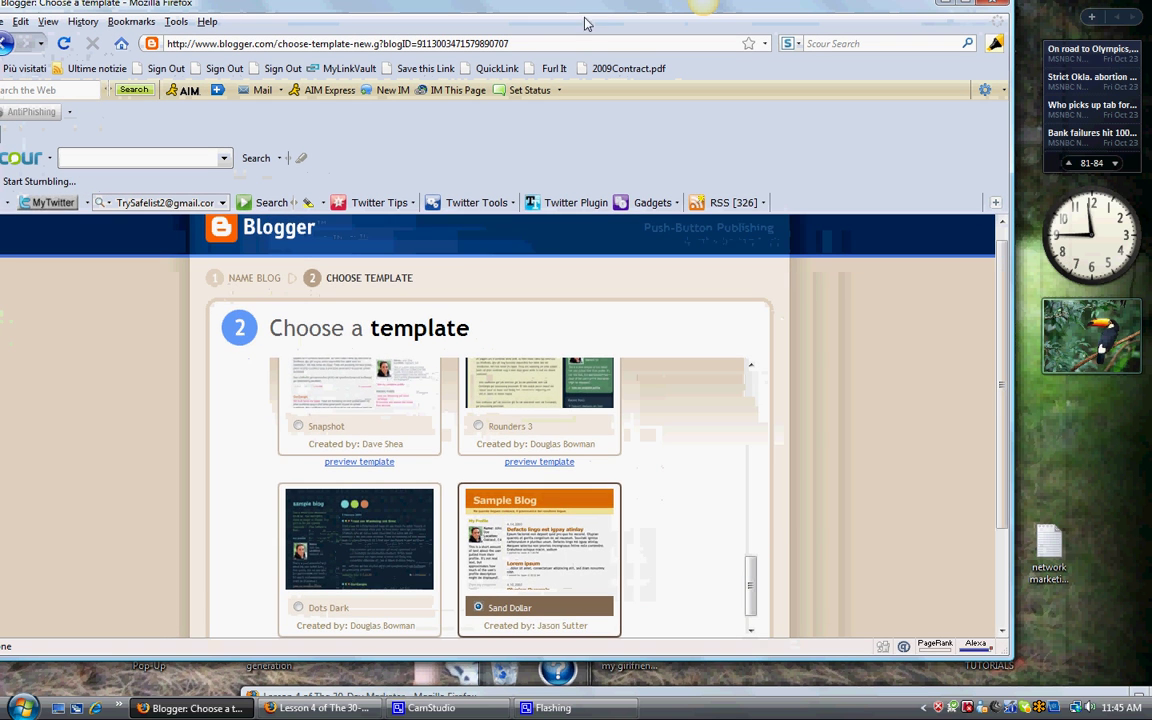
click(997, 568)
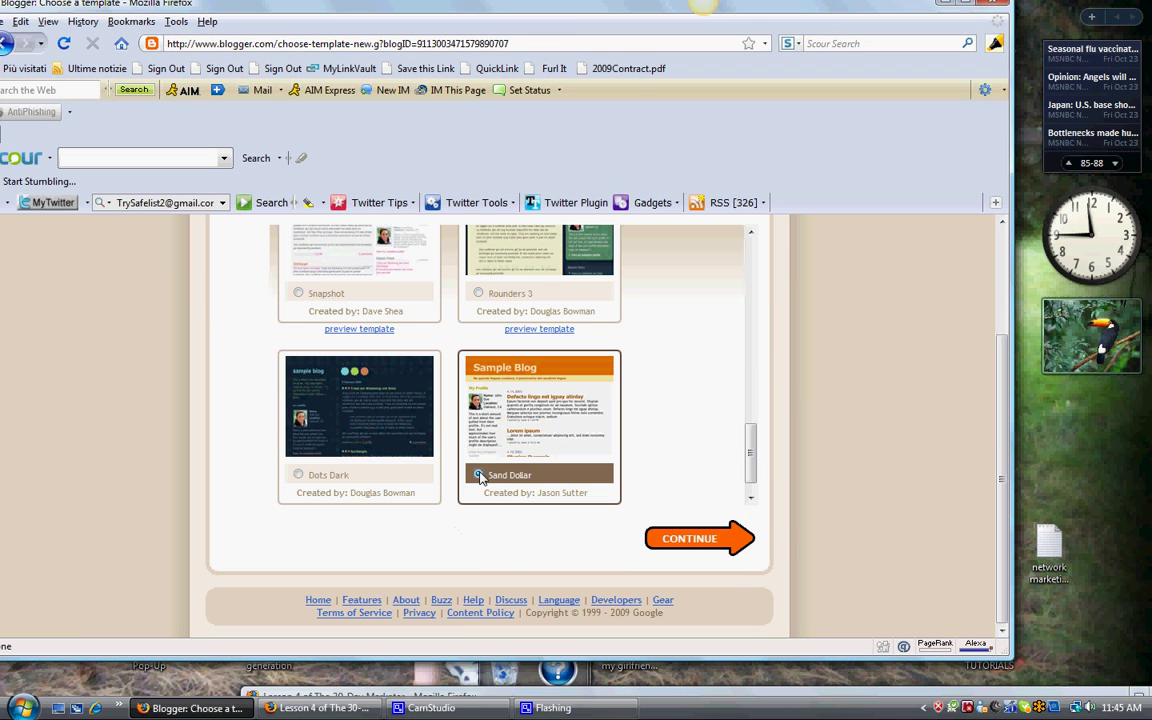
click(650, 538)
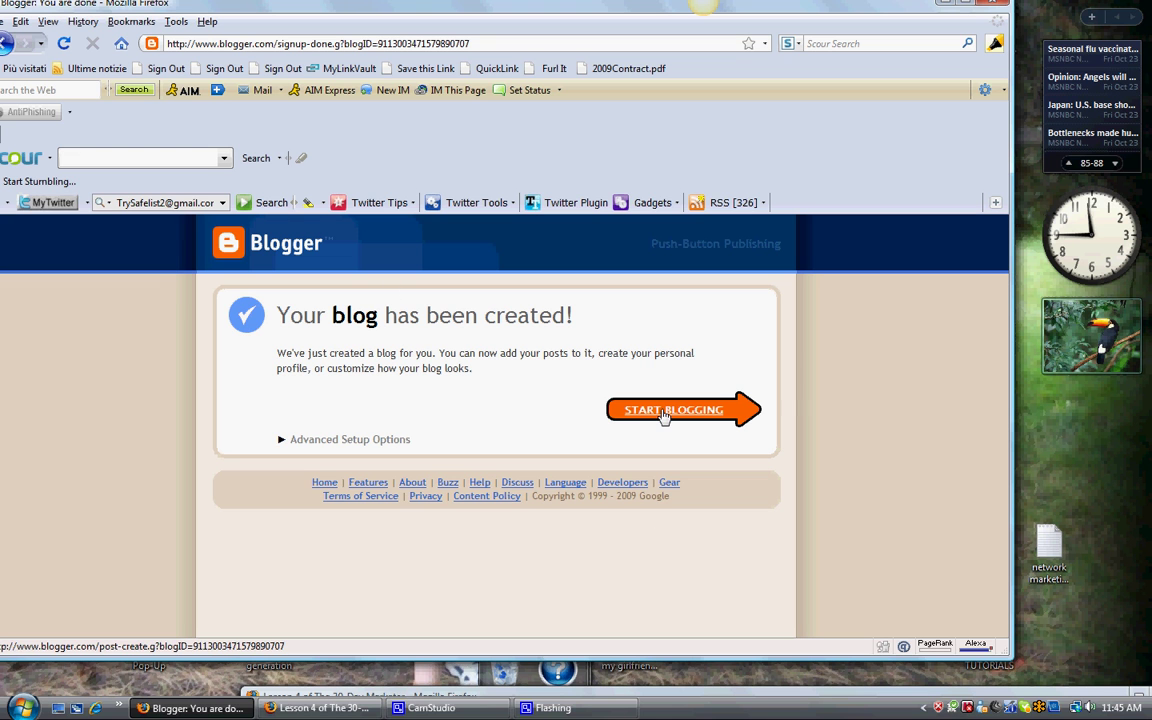
Step: Start blogging to open the New Post editor for Best Home Businesses
click(670, 412)
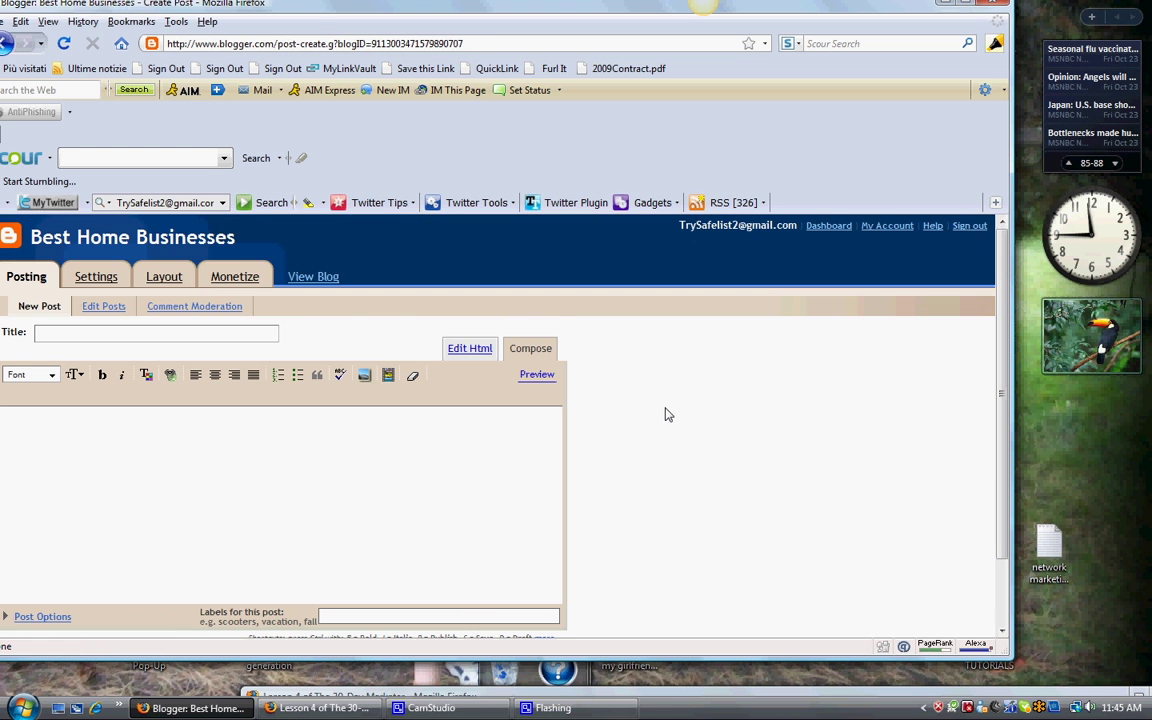
drag(310, 14, 405, 17)
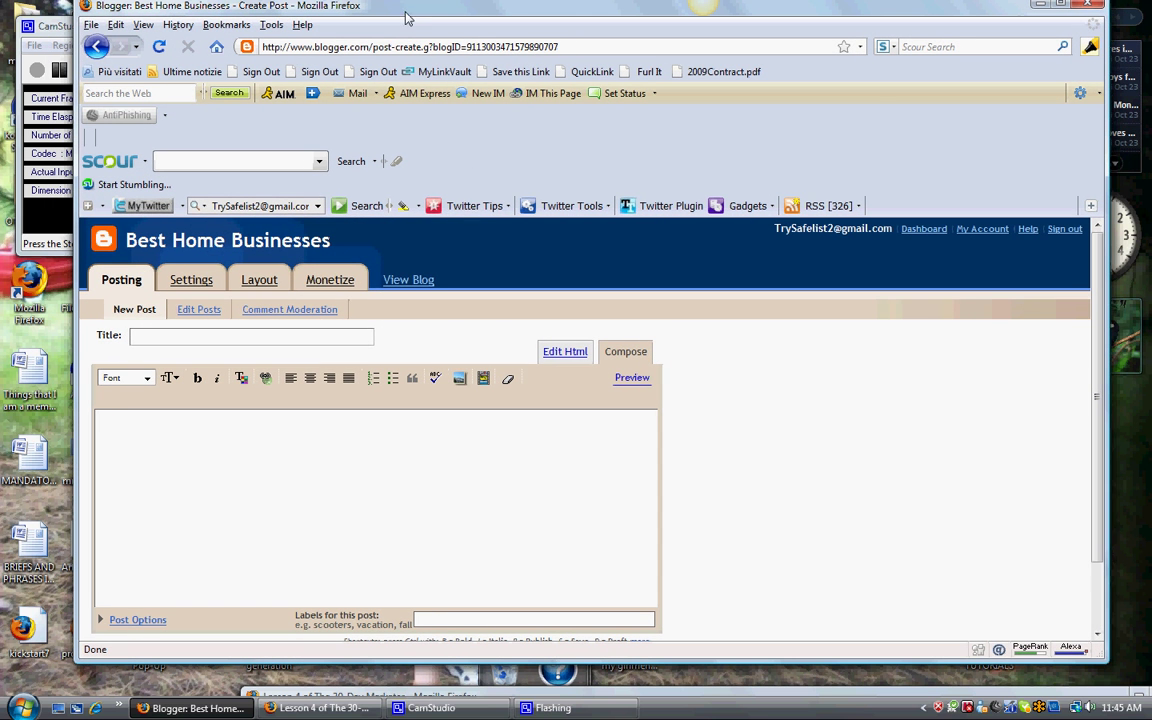
Step: View the live Best Home Businesses blog, confirming leaving the unsaved post page
click(407, 282)
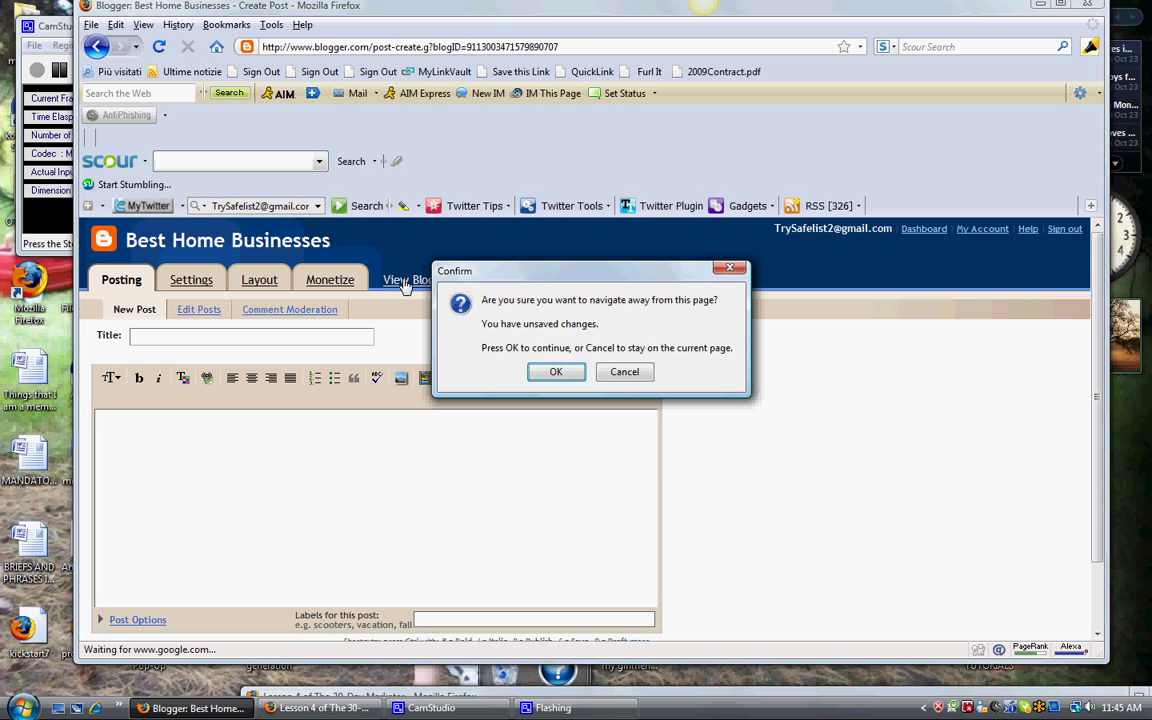
click(557, 372)
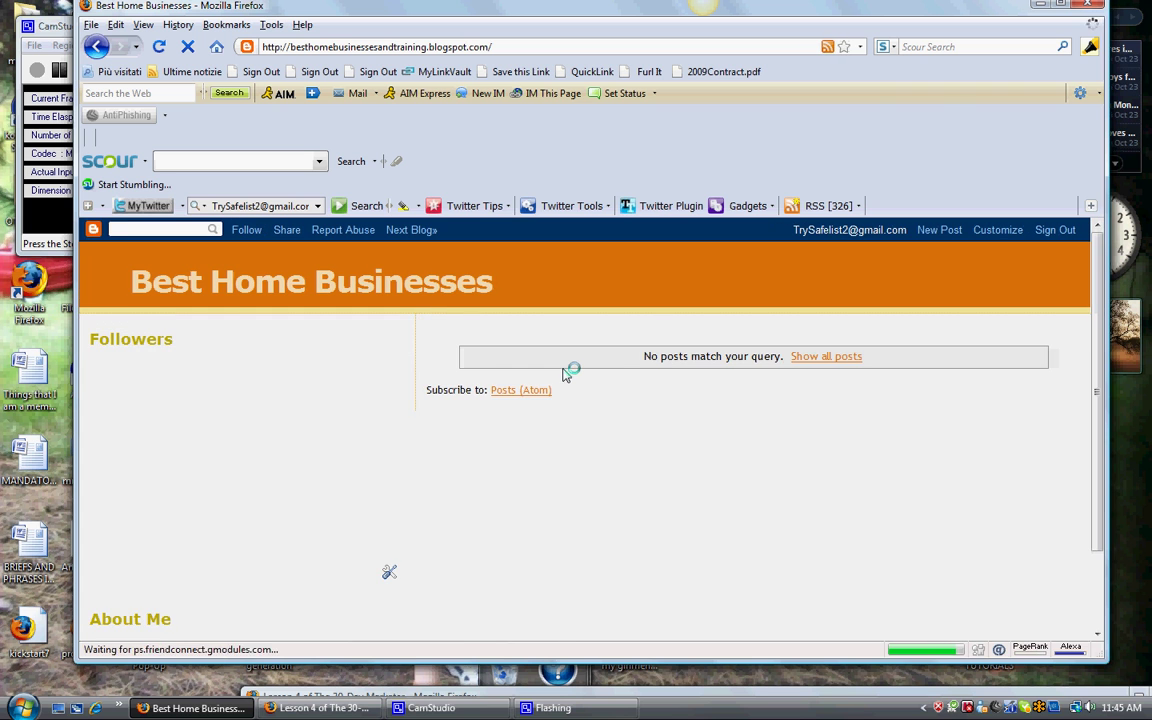